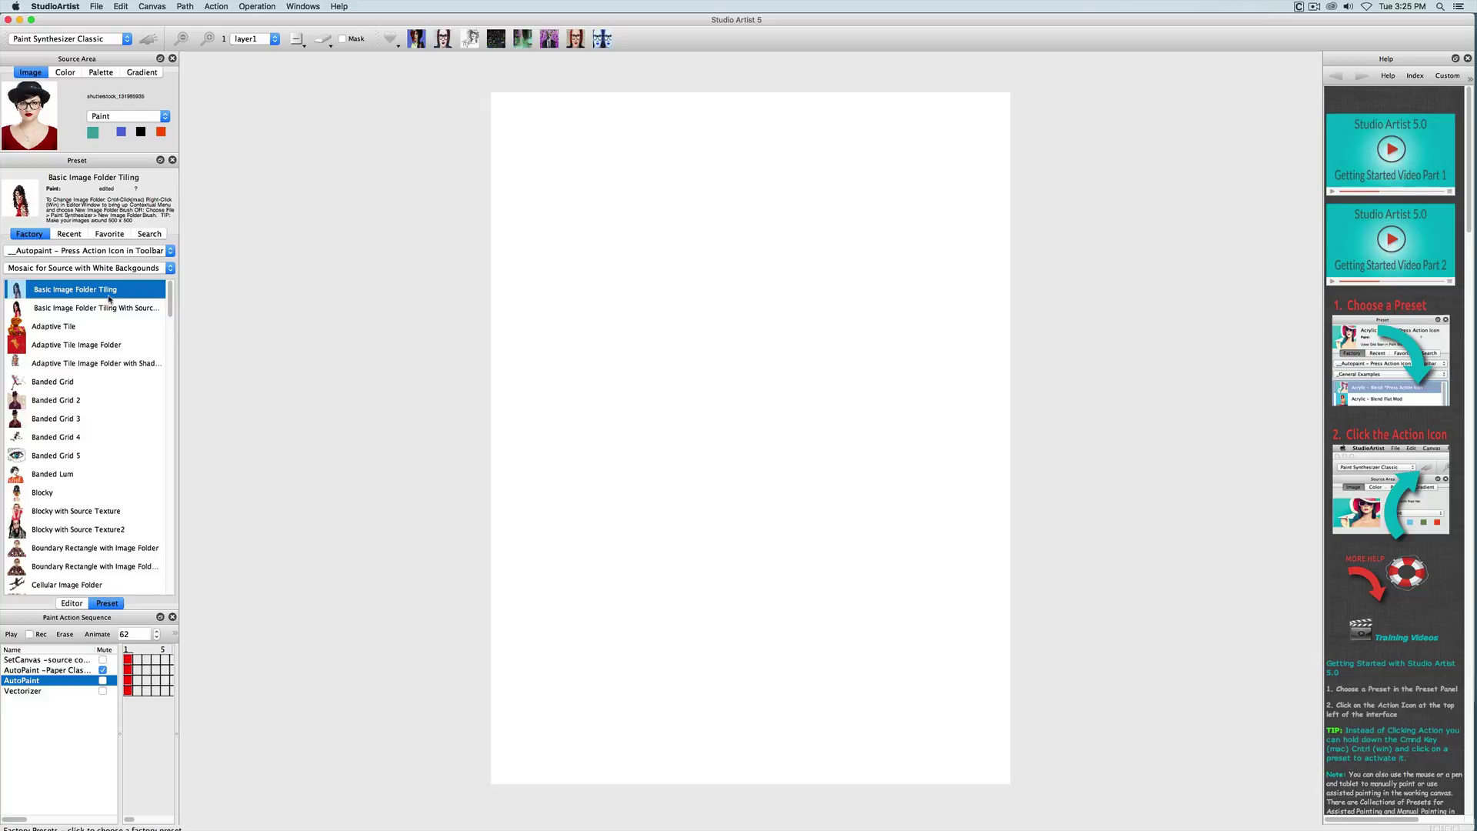
Keep Paint Synthesizer Classic with the Mosaic for Source with White Backgounds category, and start painting.
{"action": "left_click", "coordinate": [69, 38]}
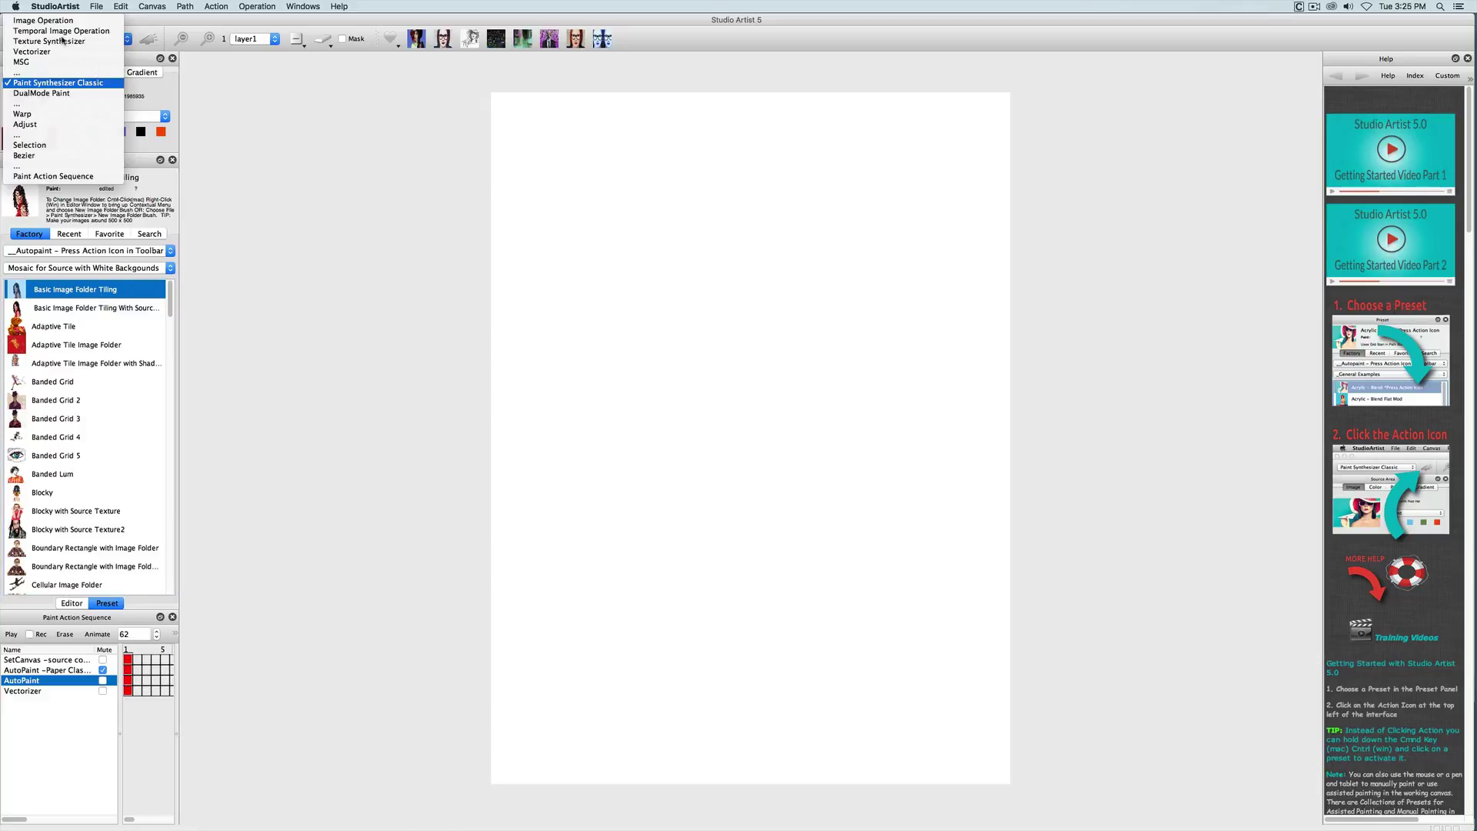
{"action": "left_click", "coordinate": [68, 83]}
{"action": "left_click", "coordinate": [66, 268]}
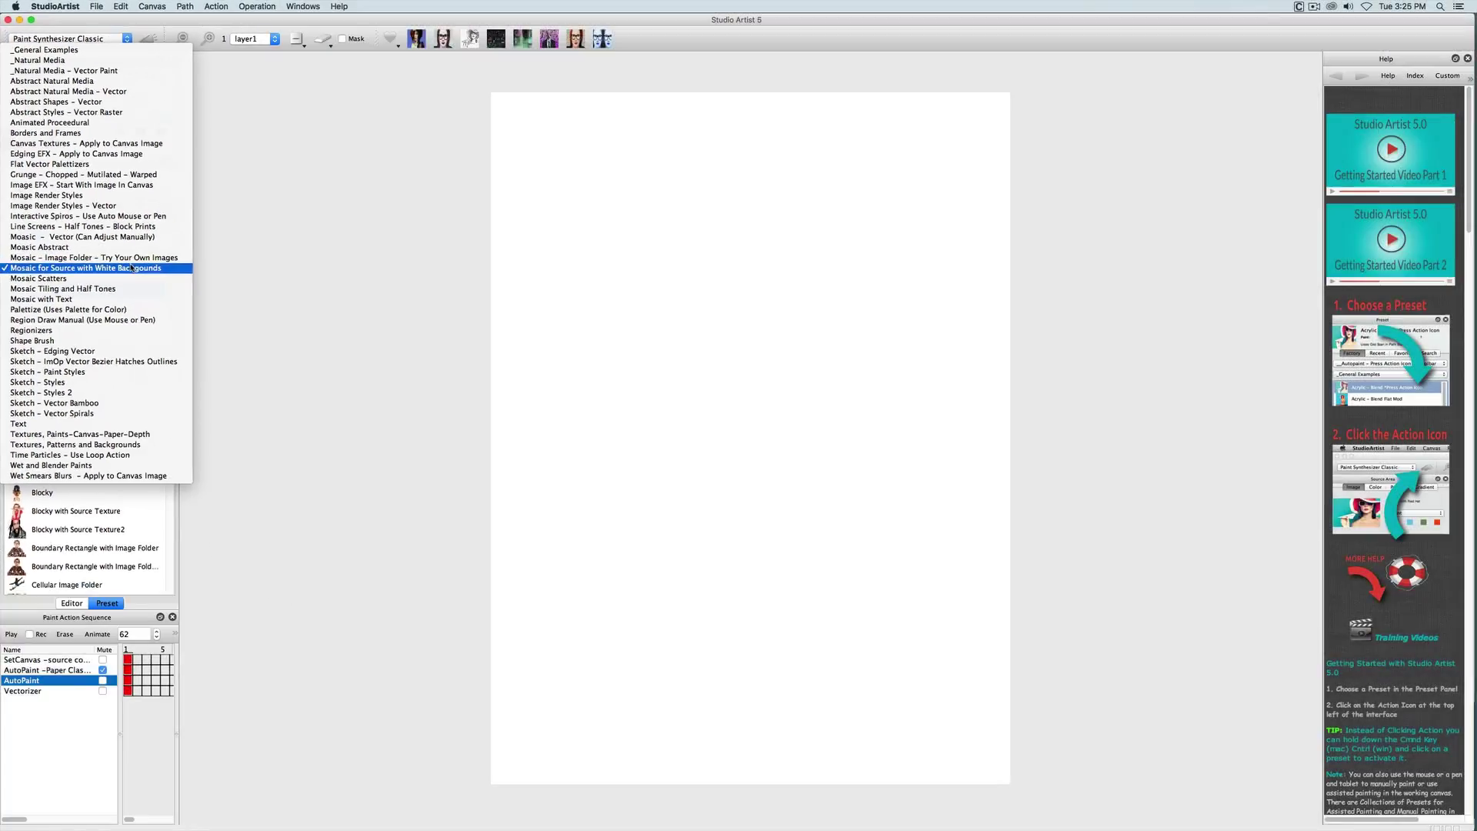
{"action": "left_click", "coordinate": [228, 267]}
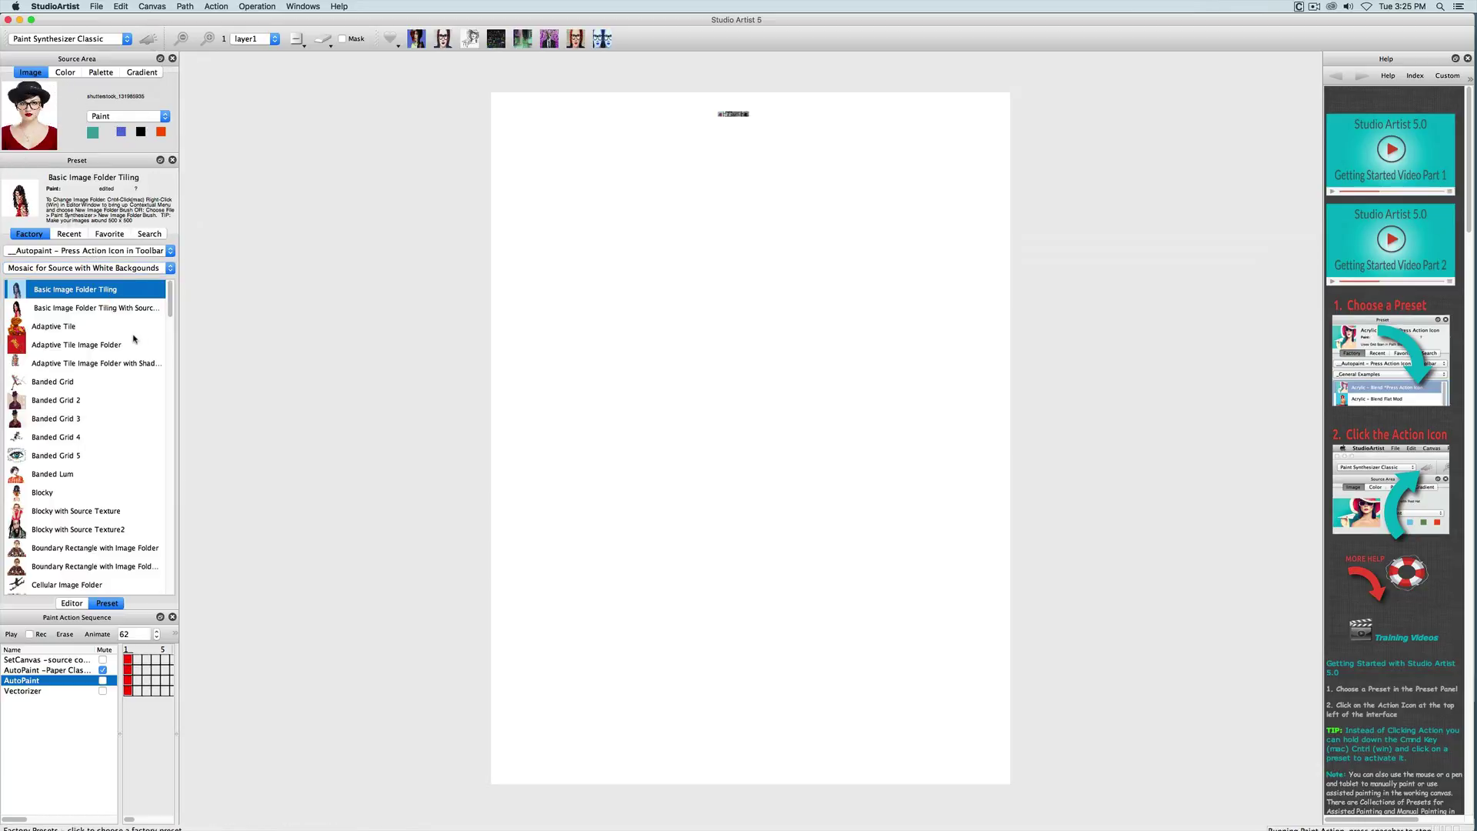
{"action": "left_click", "coordinate": [71, 603]}
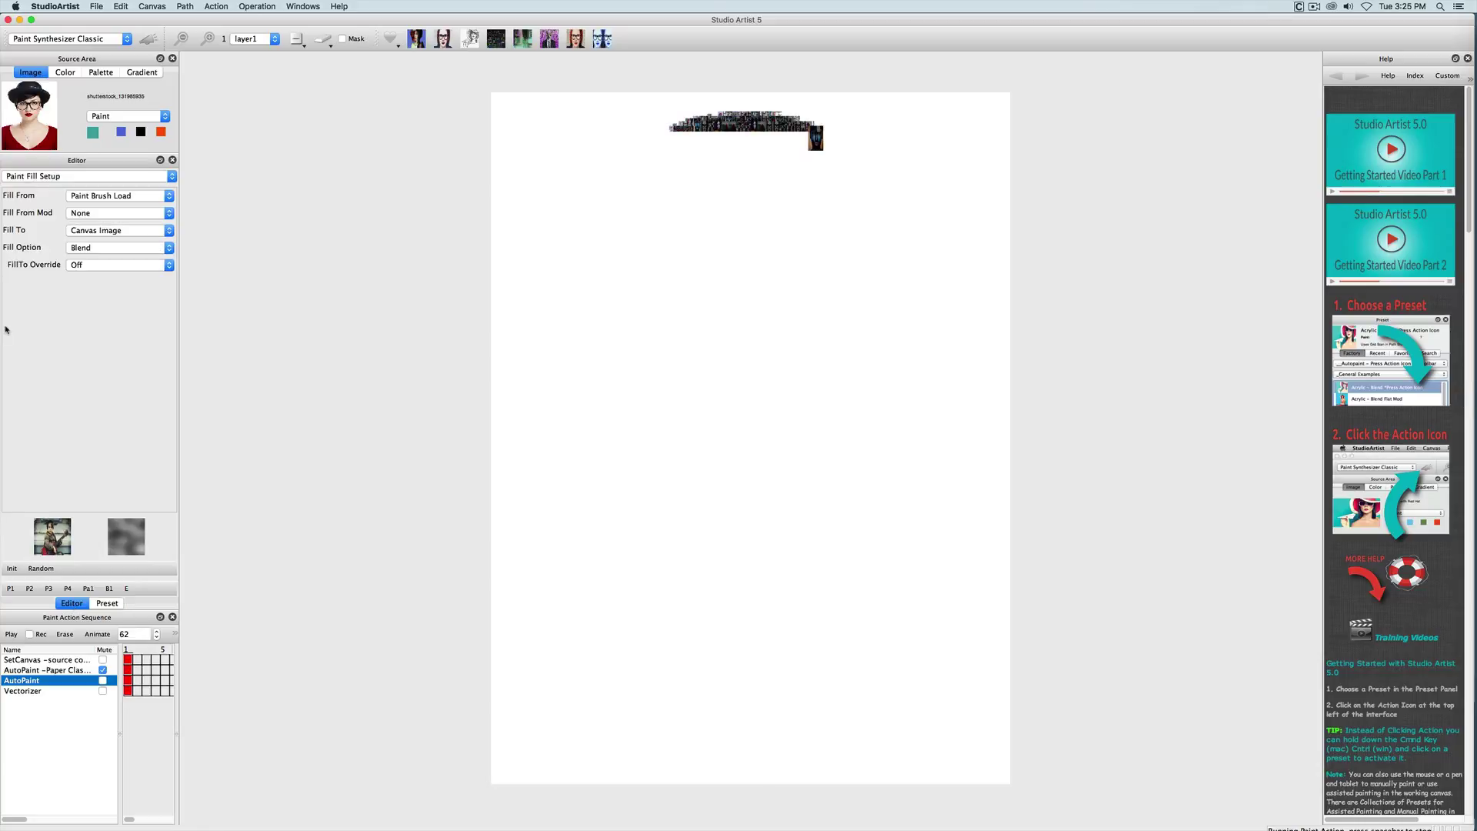
Show the Brush Source settings and create a new image folder brush via File > Paint Synthesizer.
{"action": "left_click", "coordinate": [82, 177]}
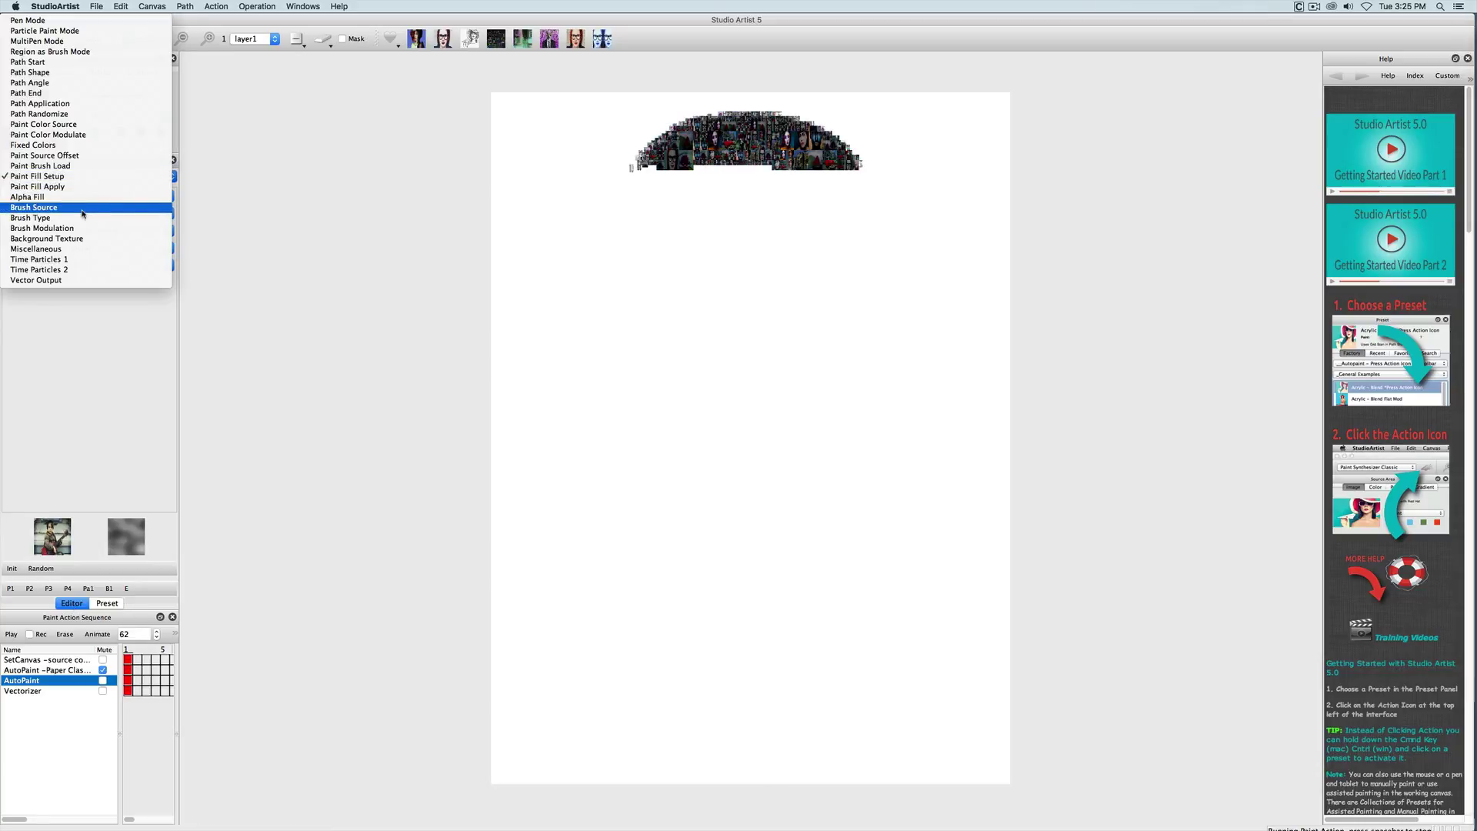
{"action": "left_click", "coordinate": [82, 209]}
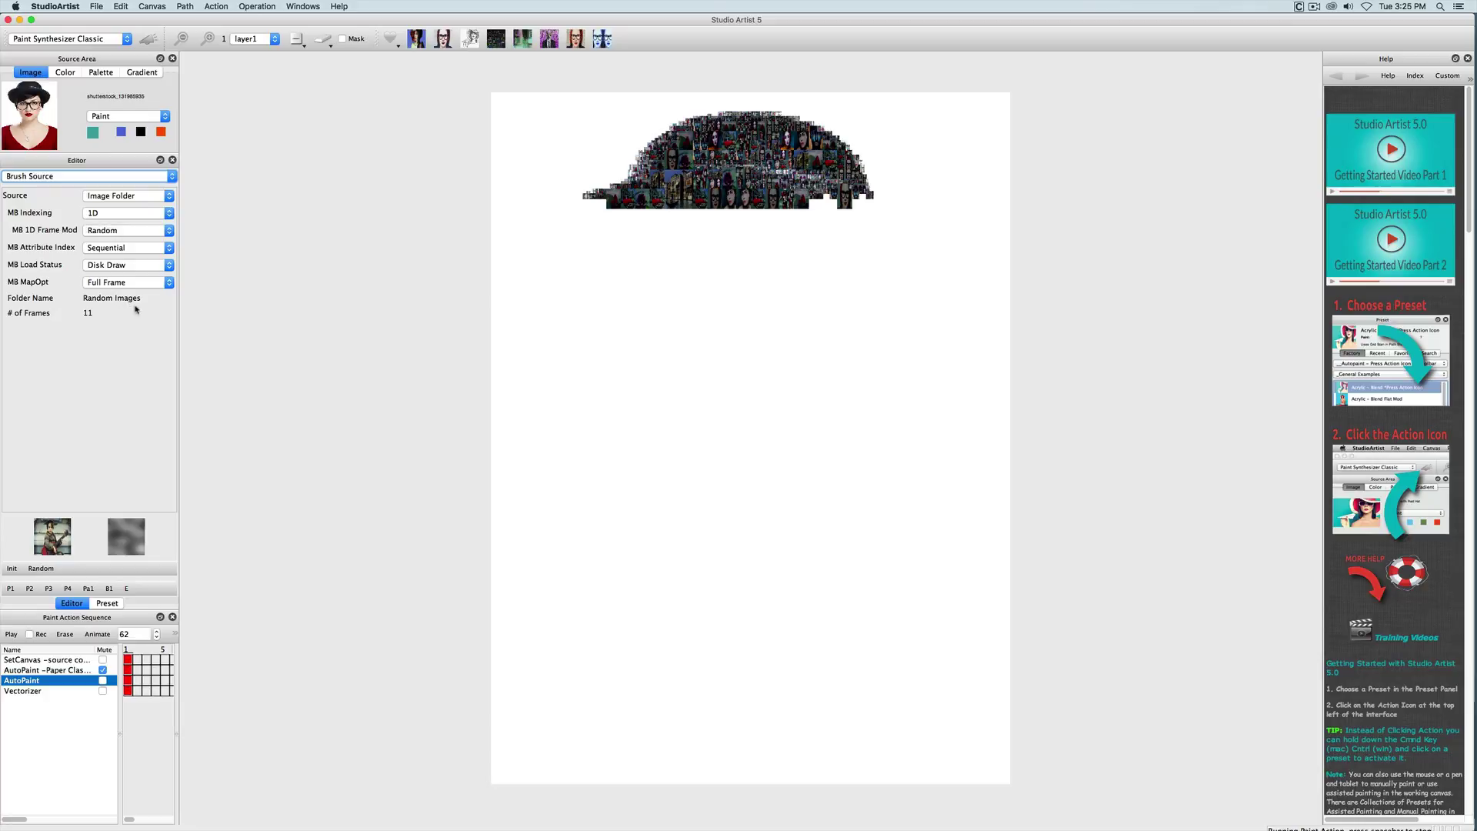
{"action": "right_click", "coordinate": [72, 352]}
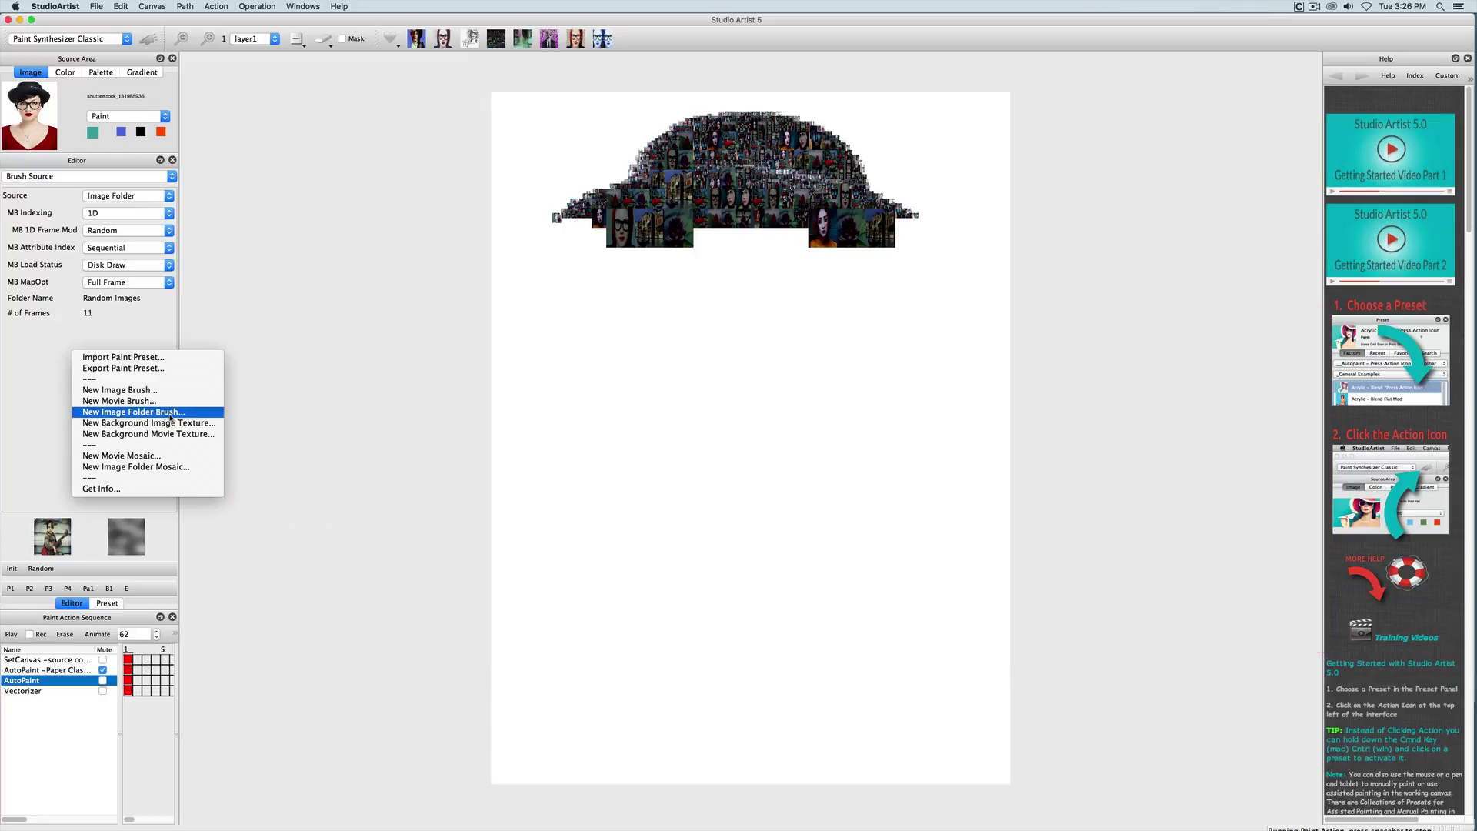
{"action": "left_click", "coordinate": [96, 6]}
{"action": "mouse_move", "coordinate": [119, 203]}
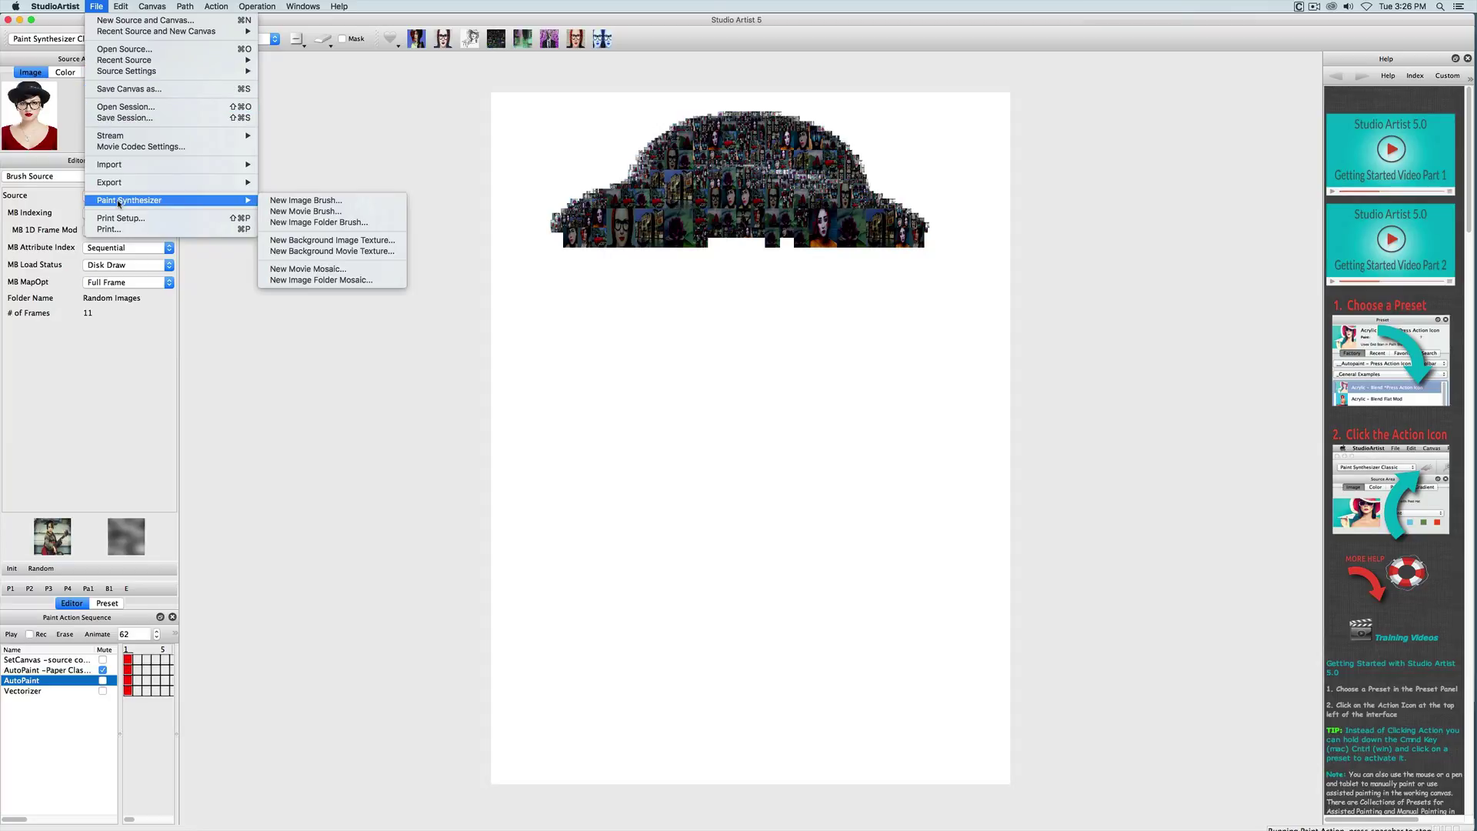
{"action": "left_click", "coordinate": [359, 224]}
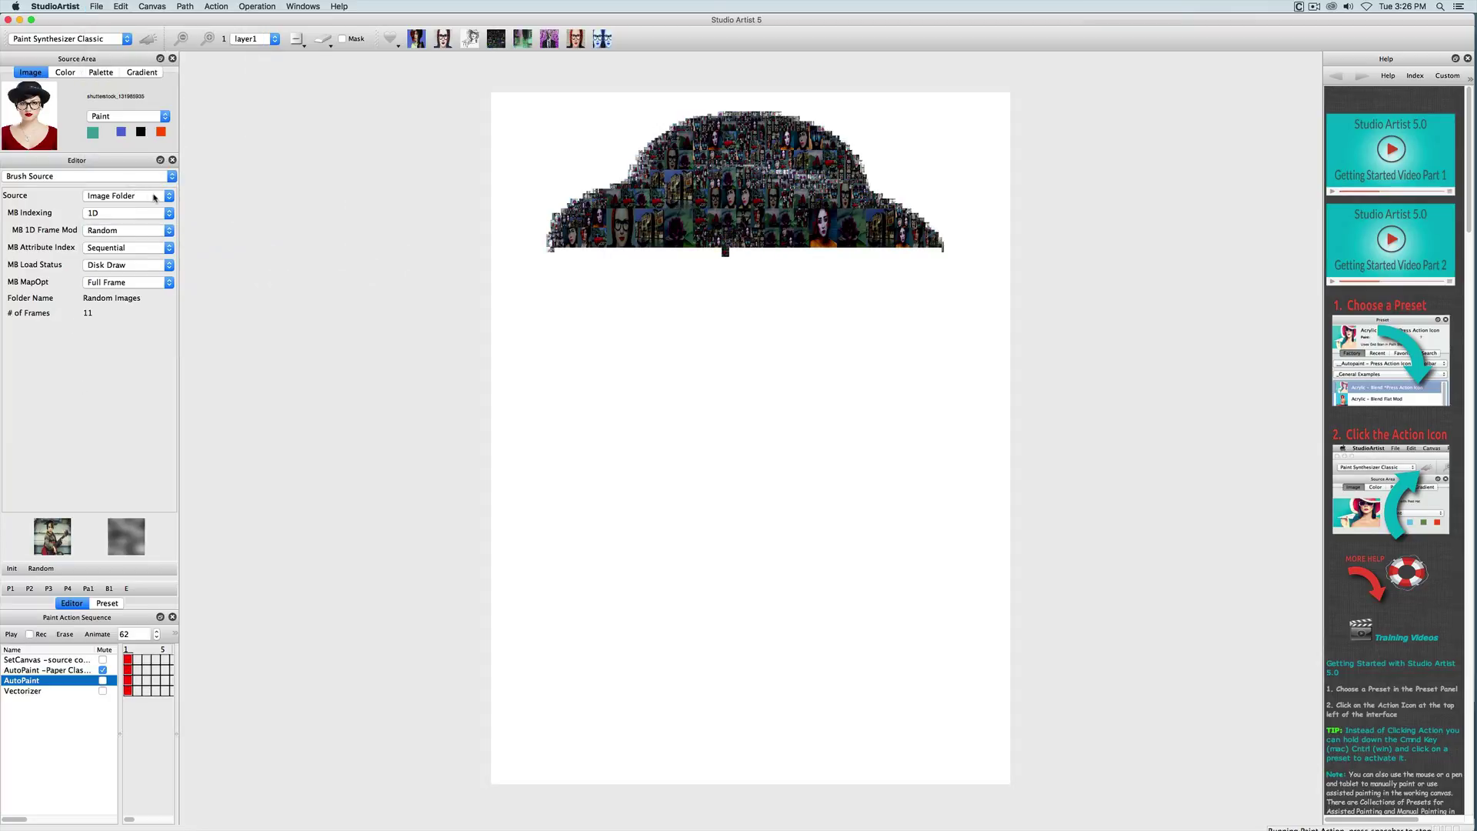
Show Paint Brush Load settings, keeping Brush as load source and PaintColor MeanShift as Algorithm2.
{"action": "left_click", "coordinate": [85, 177]}
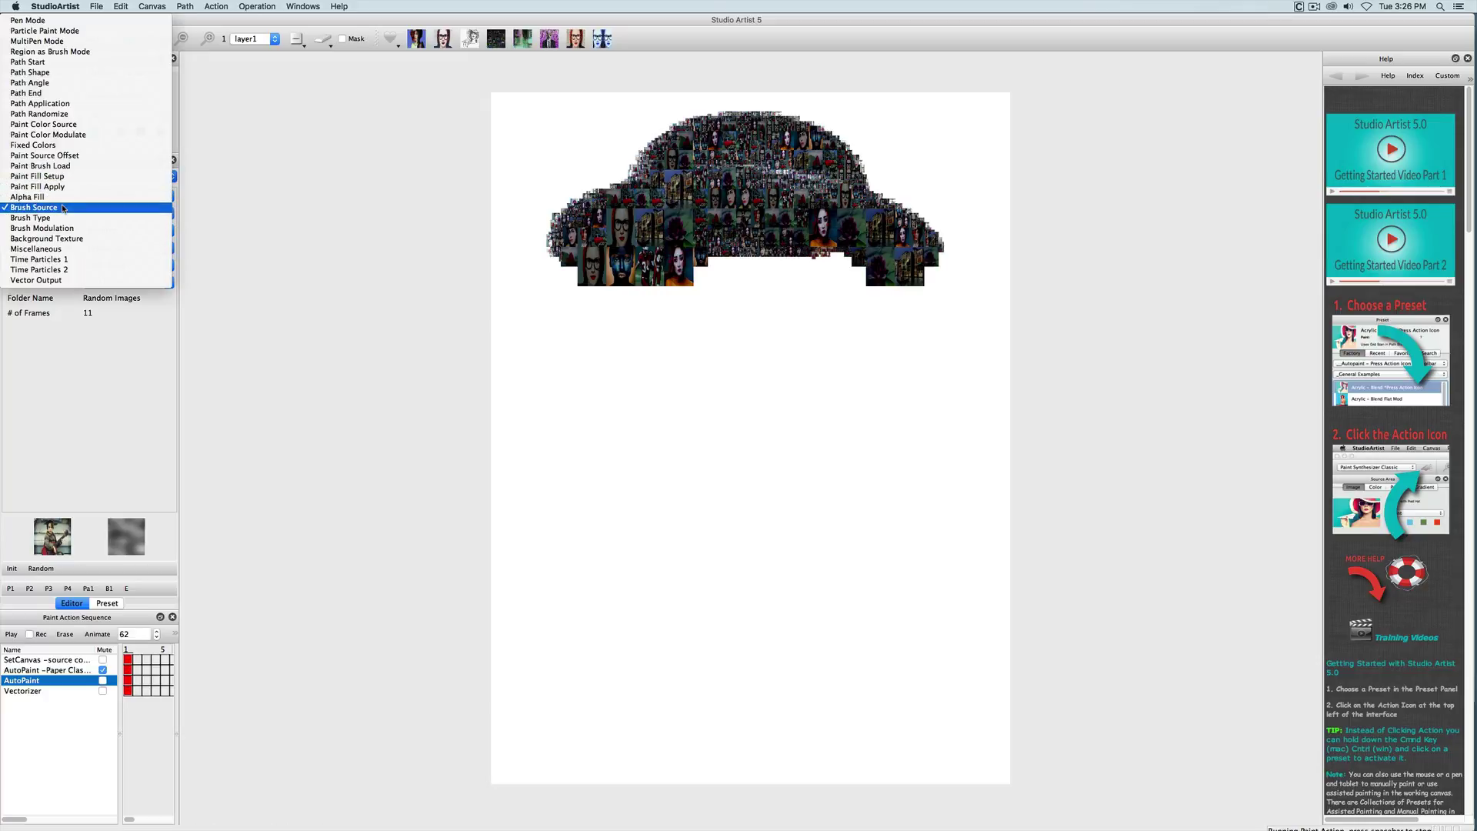
{"action": "left_click", "coordinate": [74, 165]}
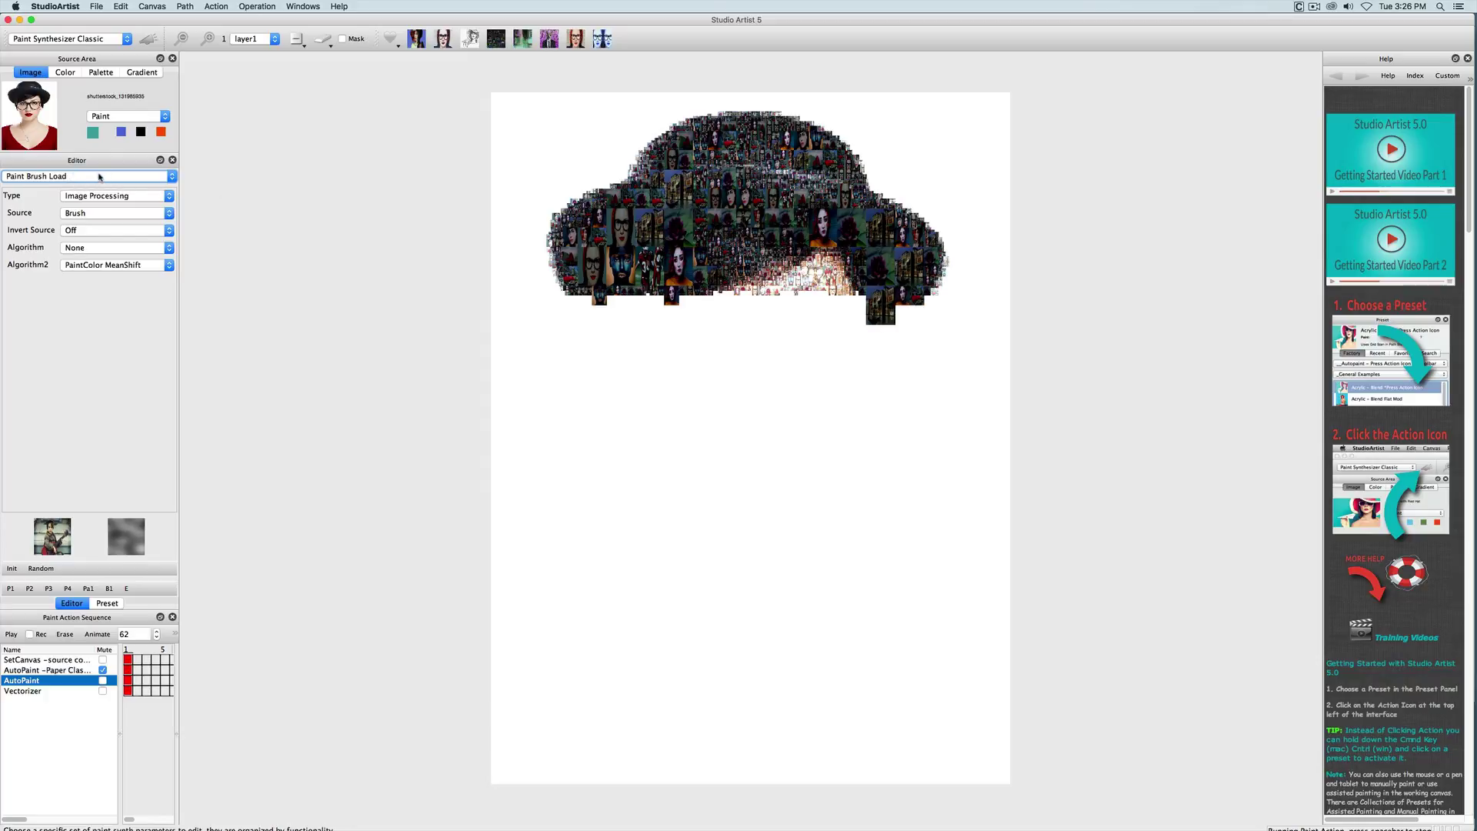
{"action": "left_click", "coordinate": [91, 214]}
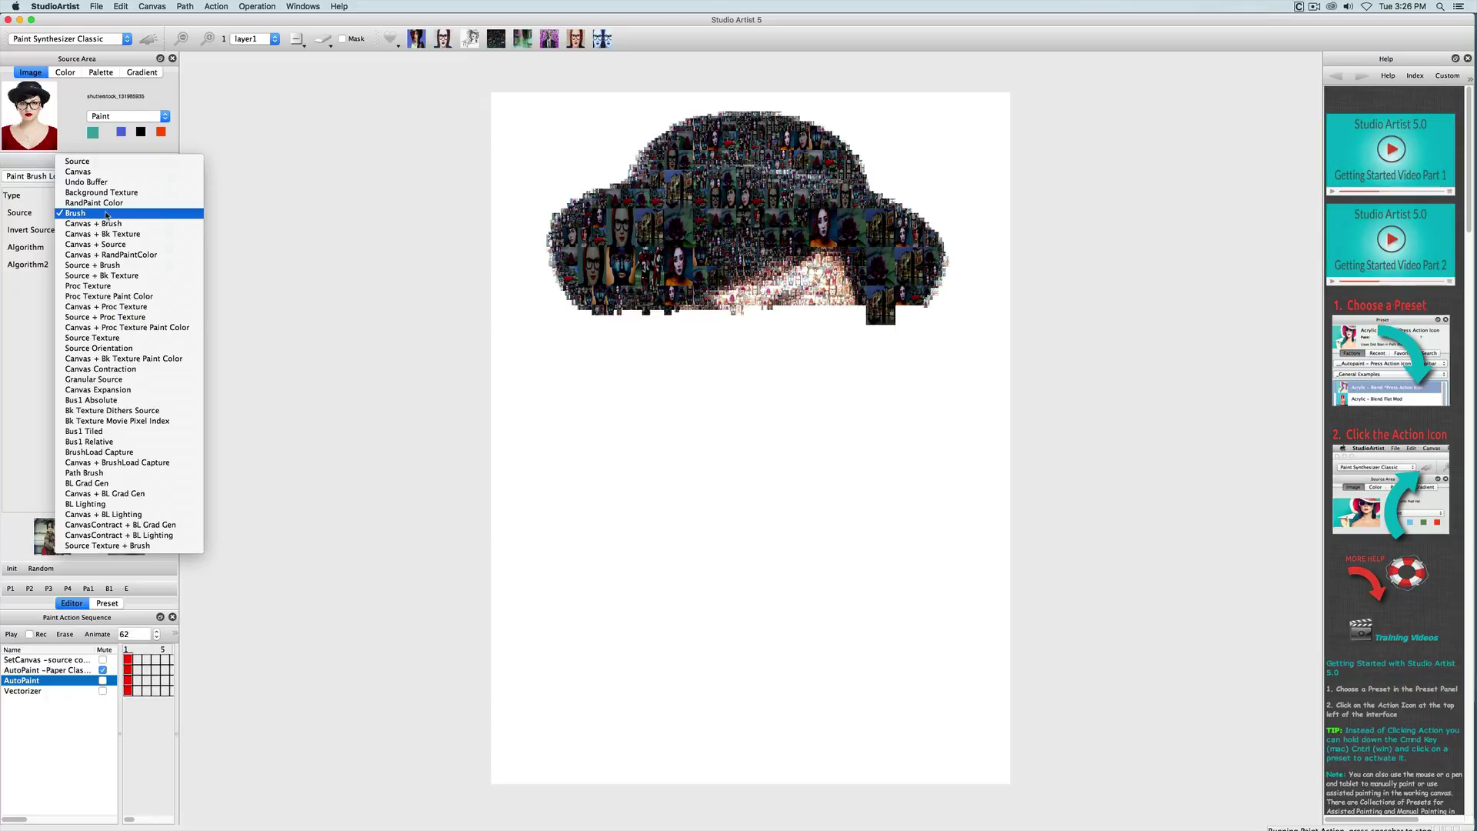
{"action": "left_click", "coordinate": [60, 215]}
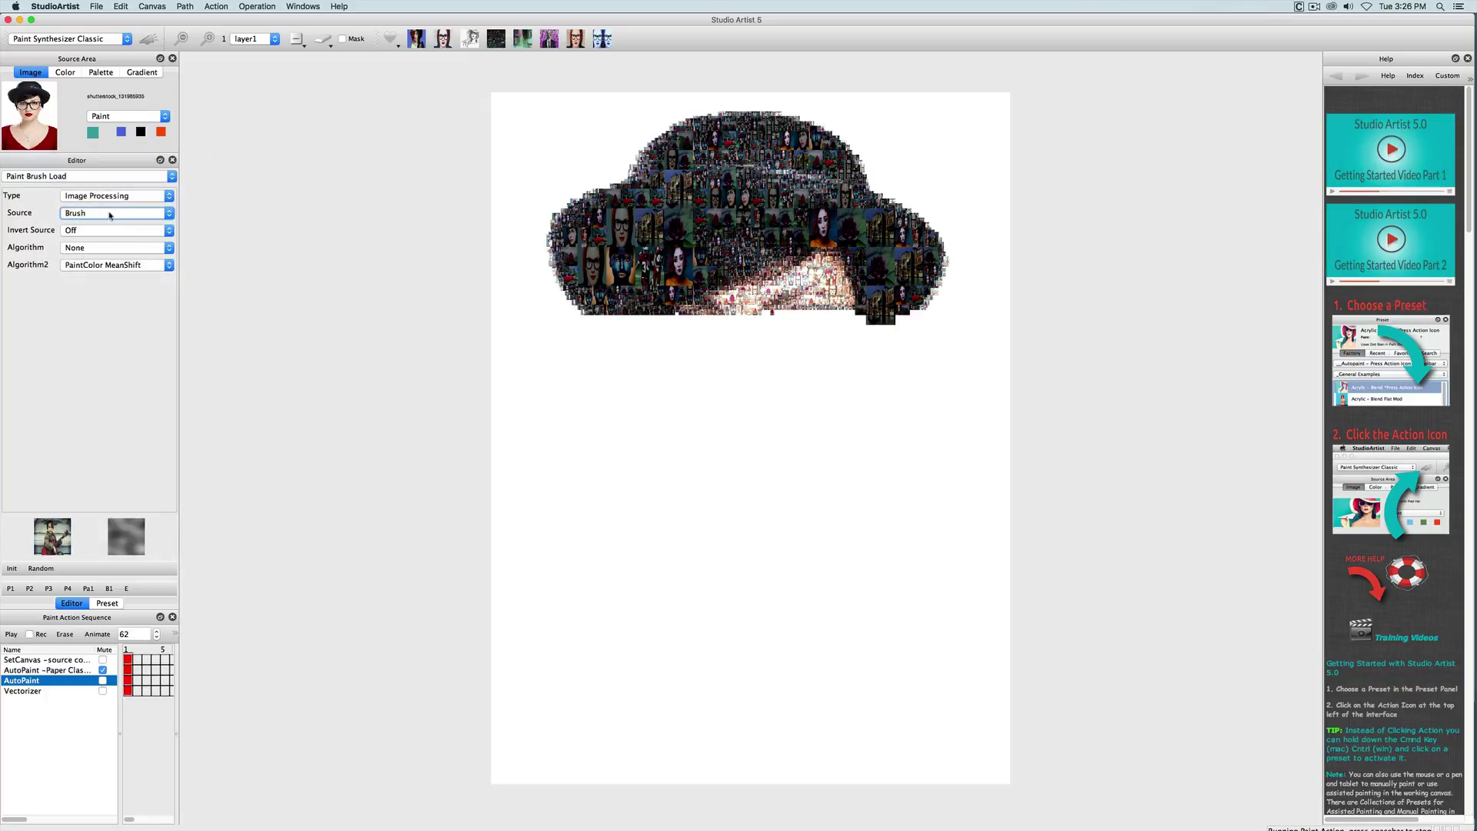
{"action": "left_click", "coordinate": [124, 267]}
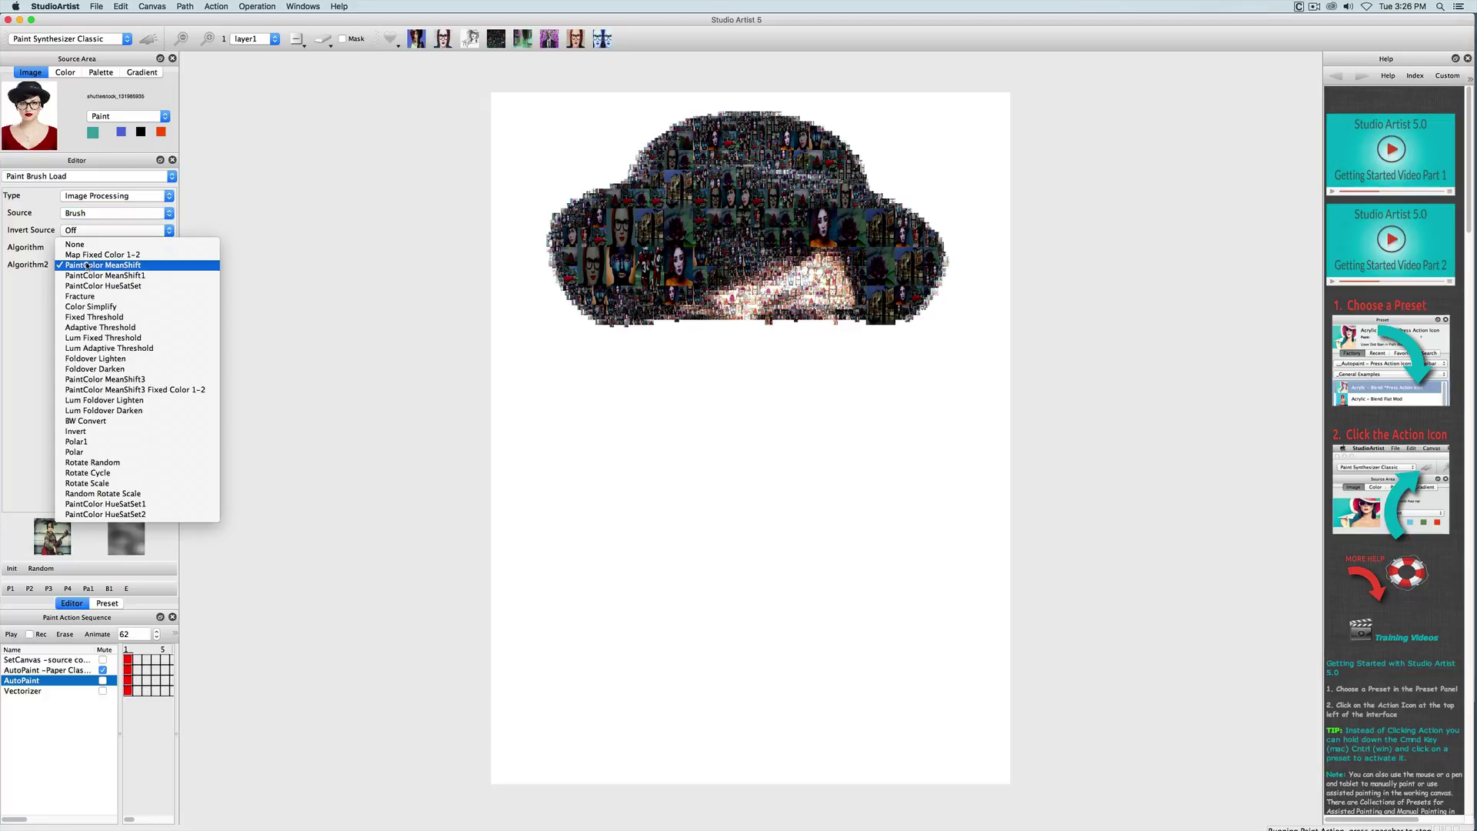
{"action": "left_click", "coordinate": [86, 266]}
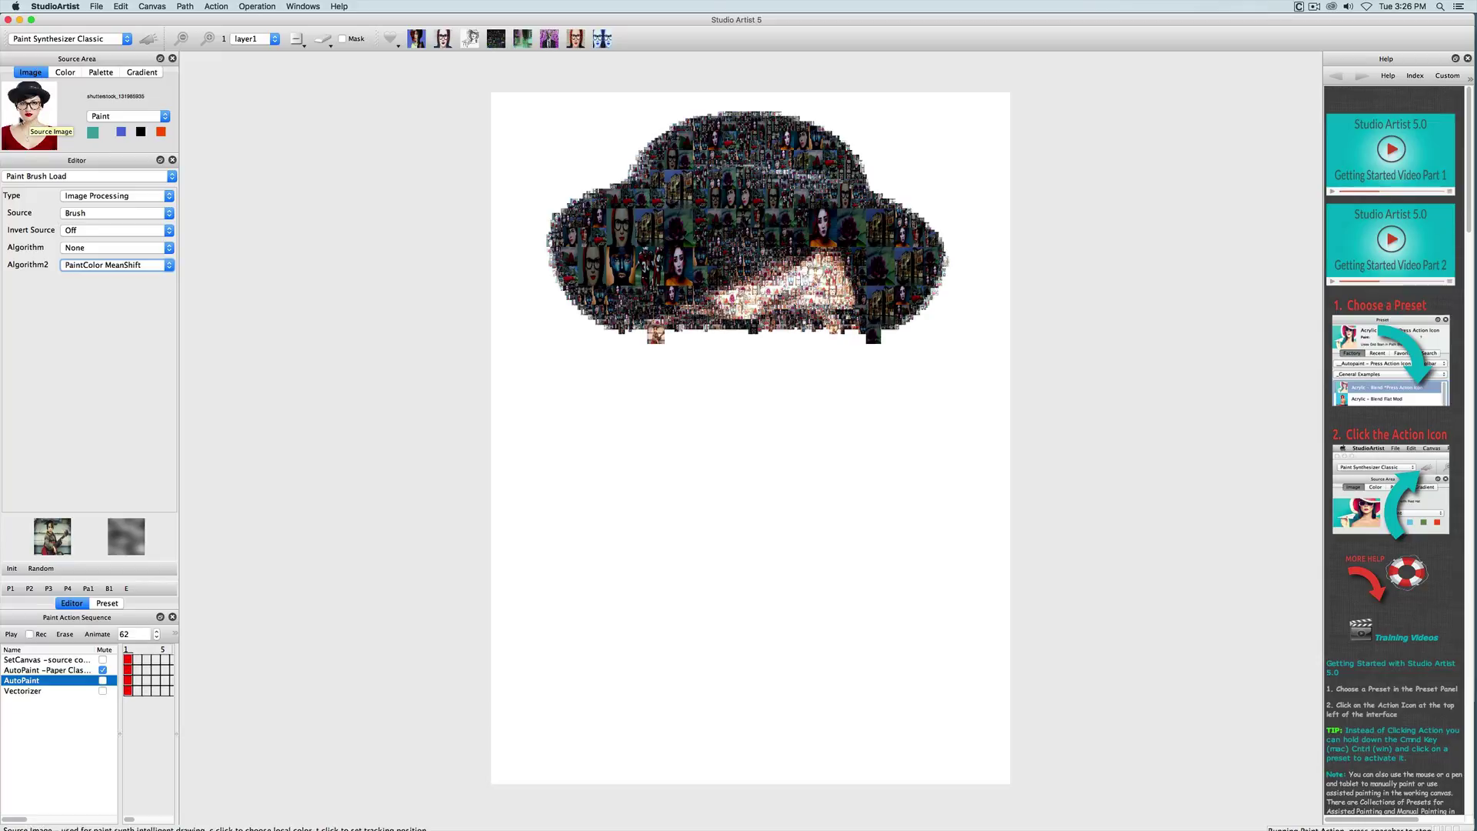
Set Algorithm2 to None to compare, then restore it to PaintColor MeanShift.
{"action": "left_click", "coordinate": [104, 246]}
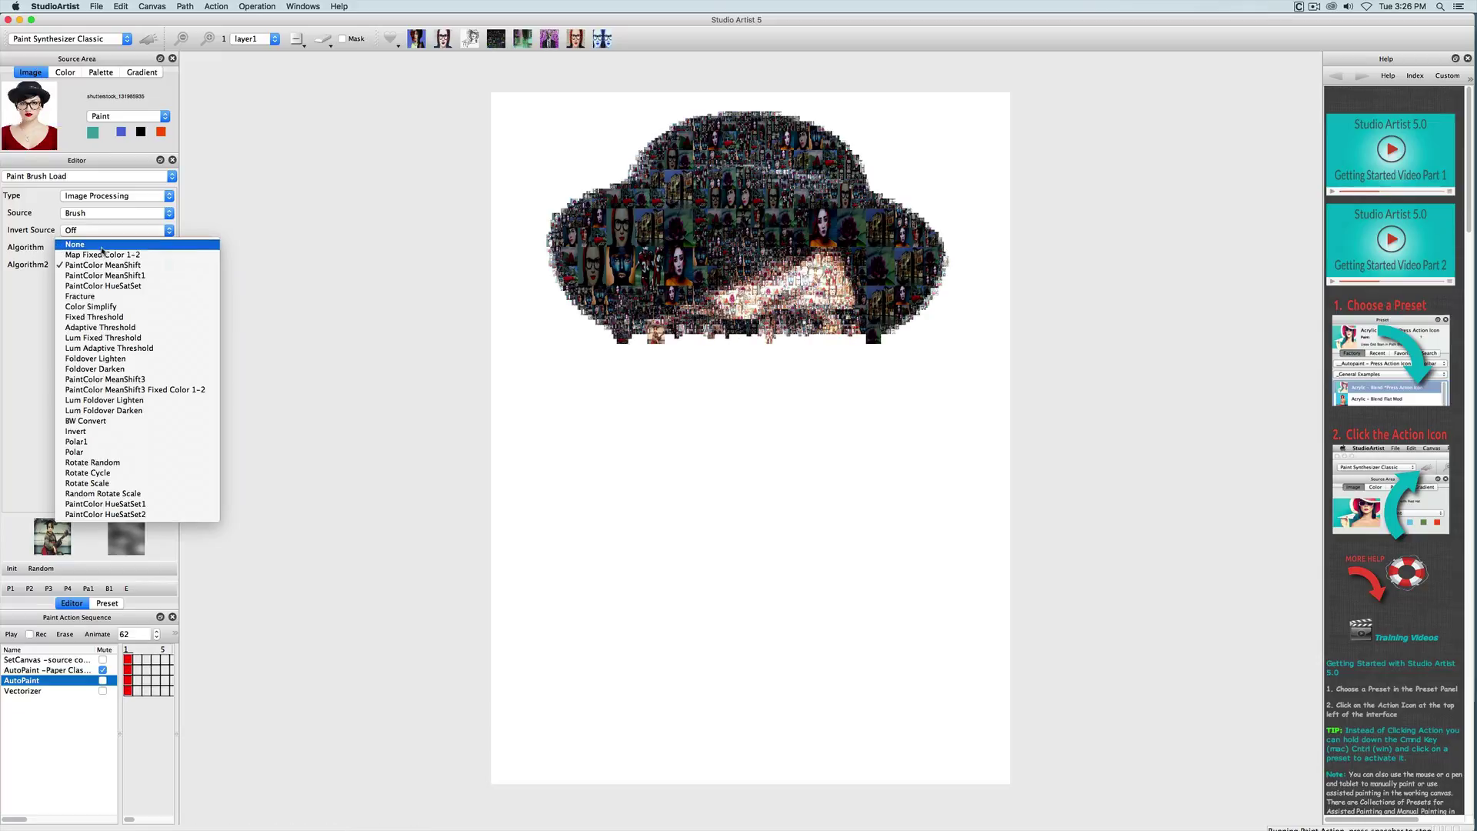
{"action": "left_click", "coordinate": [104, 245]}
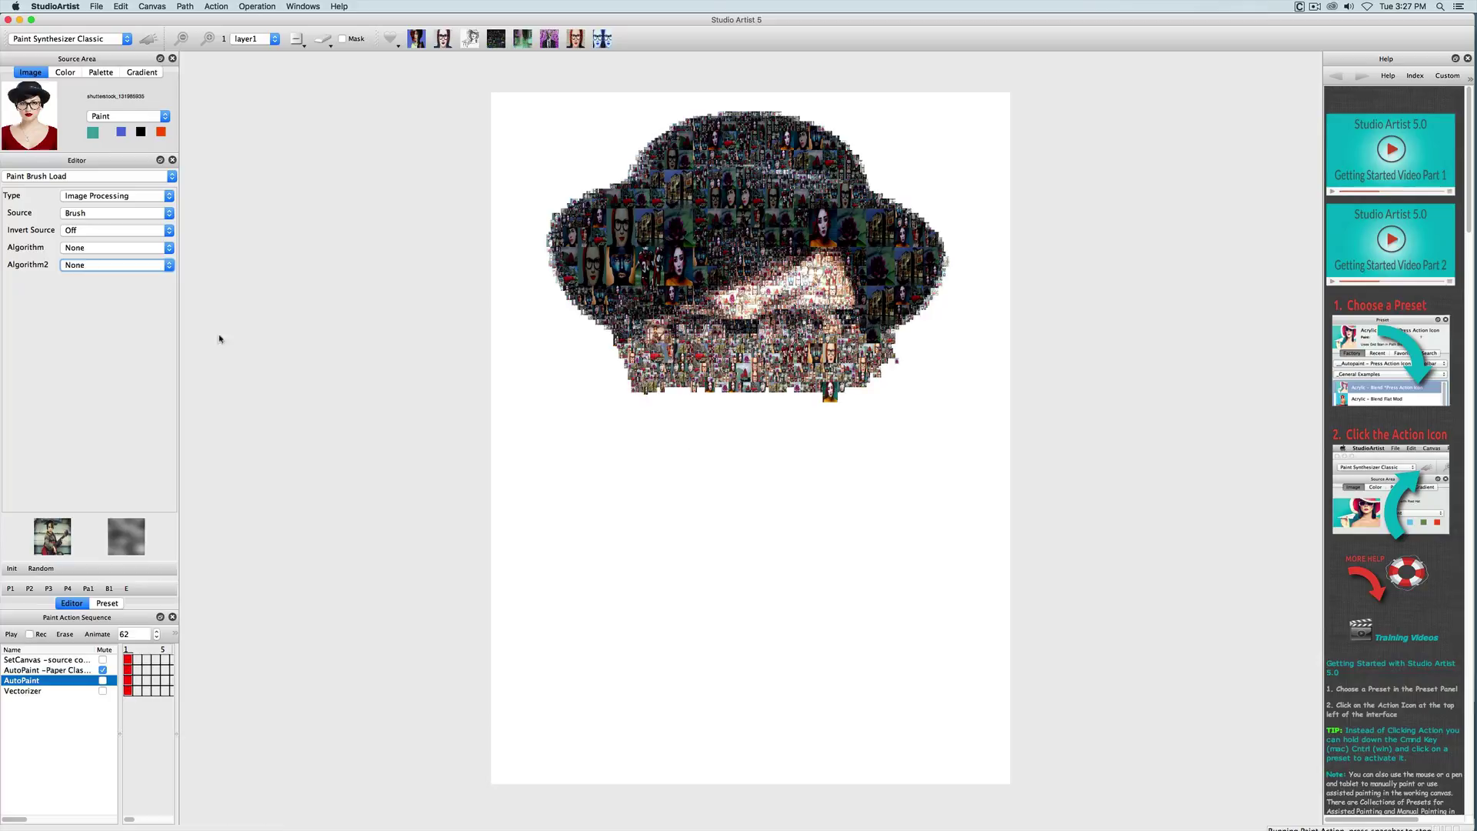
{"action": "left_click", "coordinate": [92, 265]}
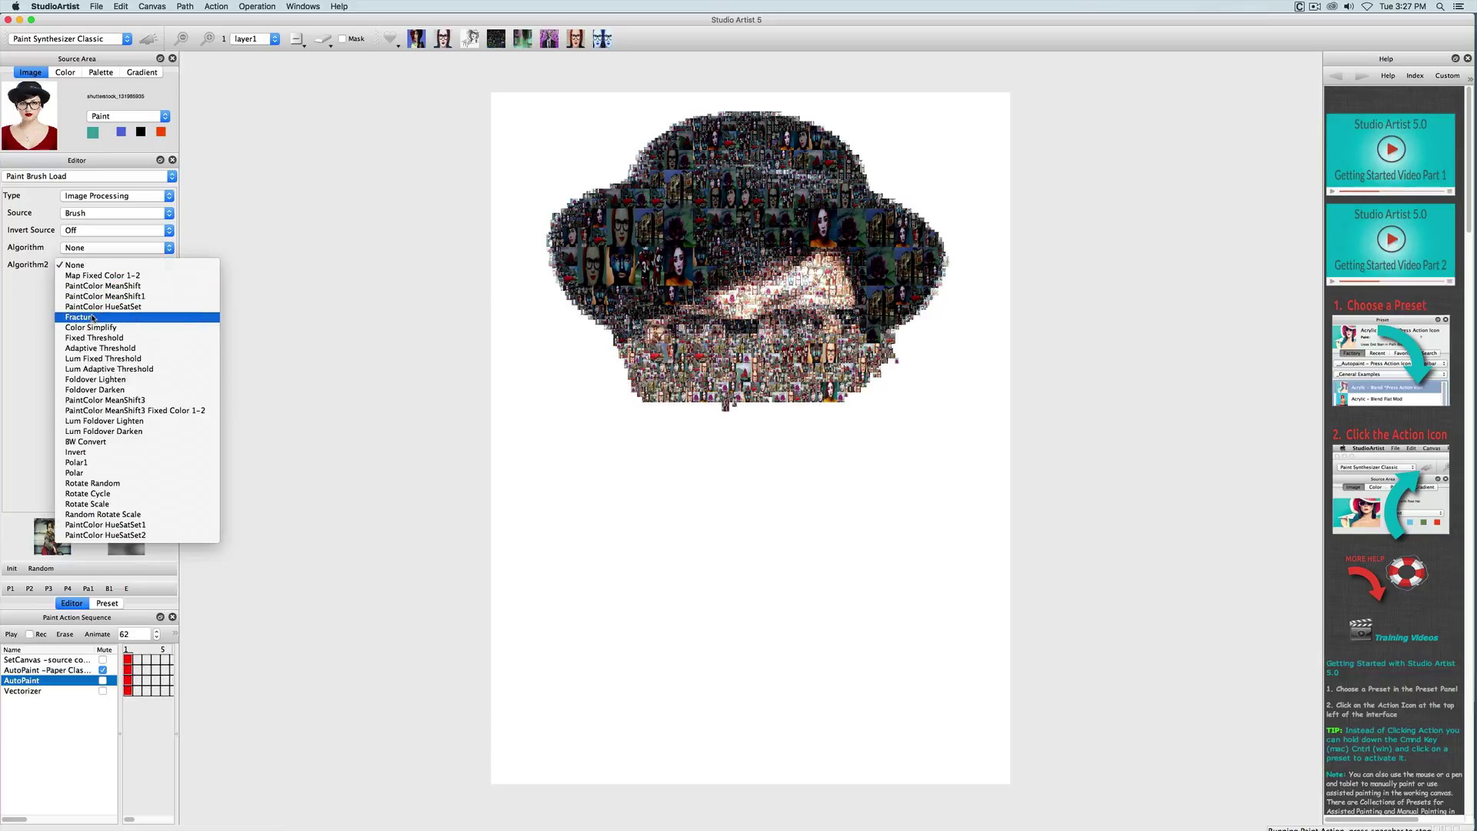
{"action": "left_click", "coordinate": [98, 285]}
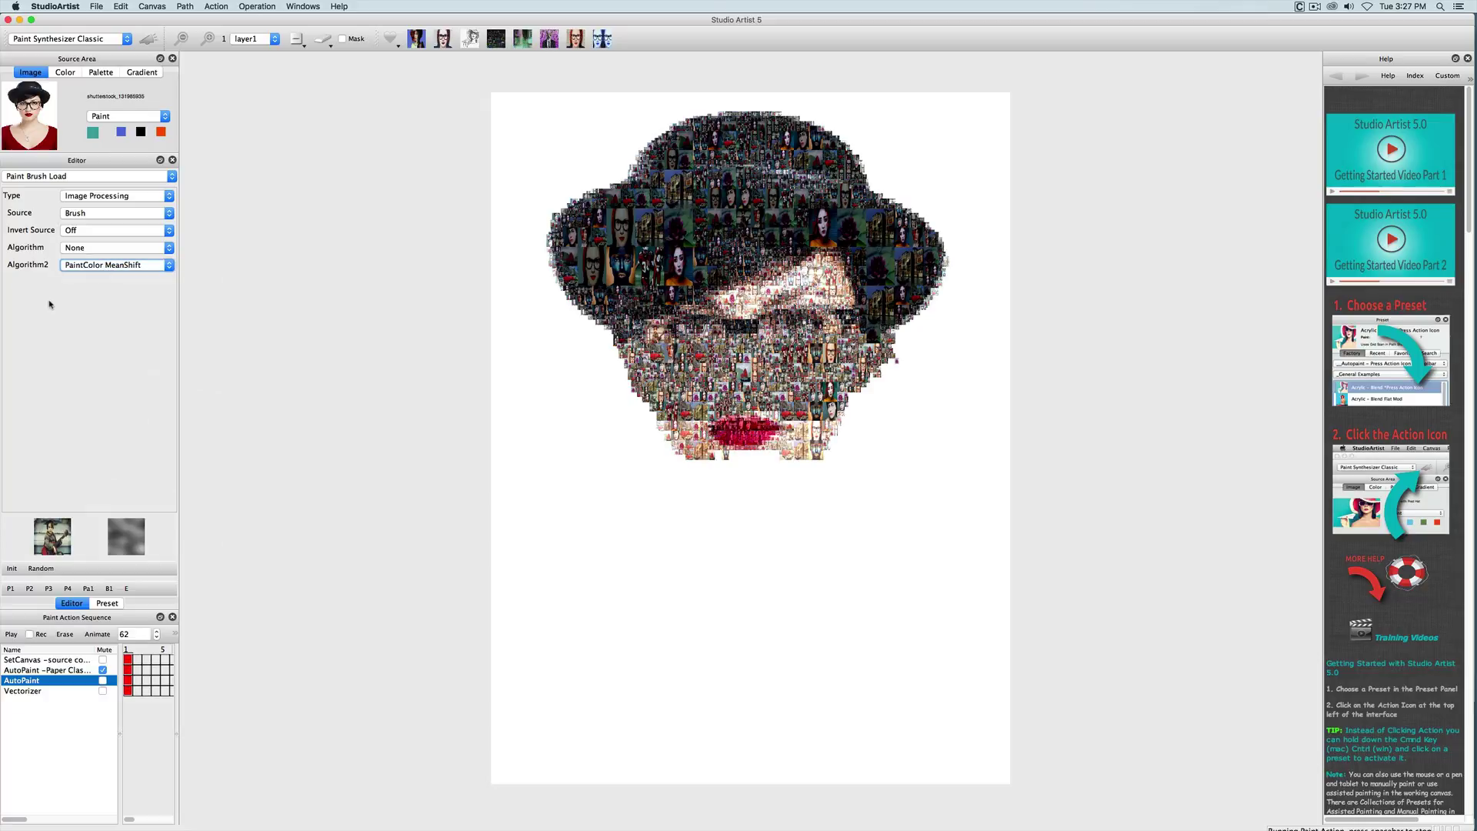
Switch the Editor between Paint Fill Setup and Paint Brush Load, ending on Paint Fill Setup.
{"action": "left_click", "coordinate": [103, 175]}
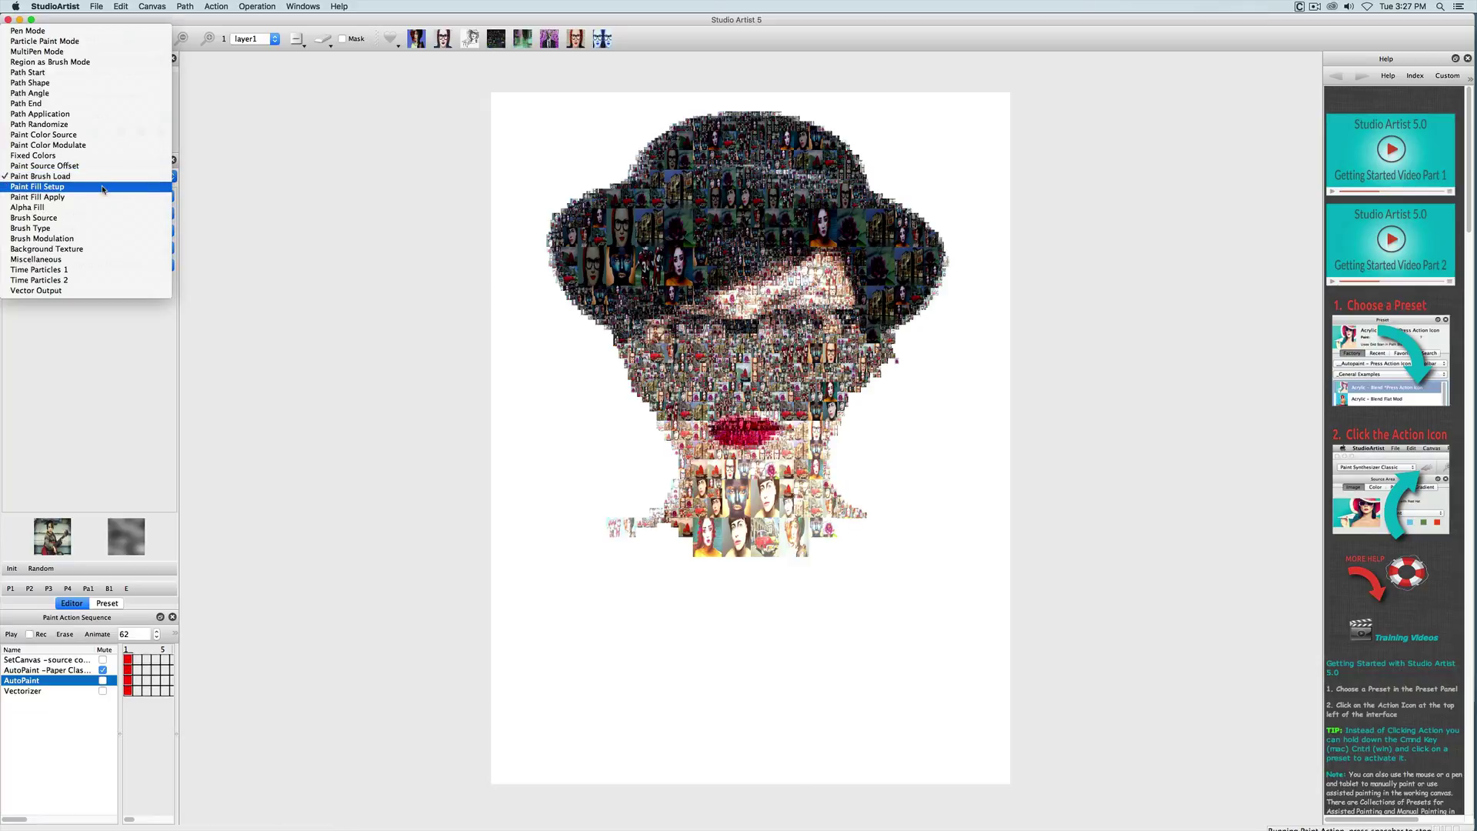
{"action": "left_click", "coordinate": [103, 187]}
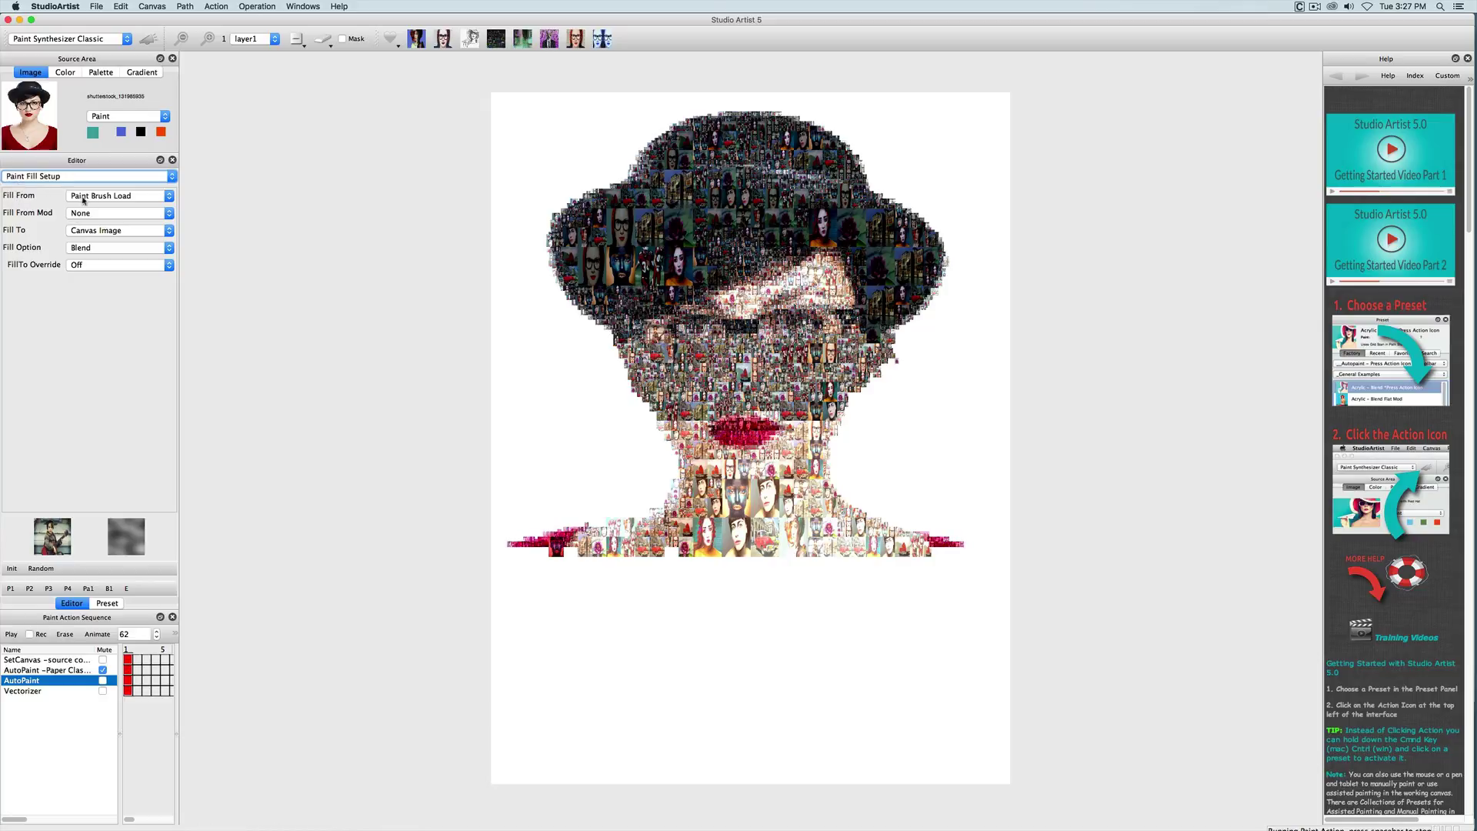
{"action": "left_click", "coordinate": [98, 177]}
{"action": "left_click", "coordinate": [98, 167]}
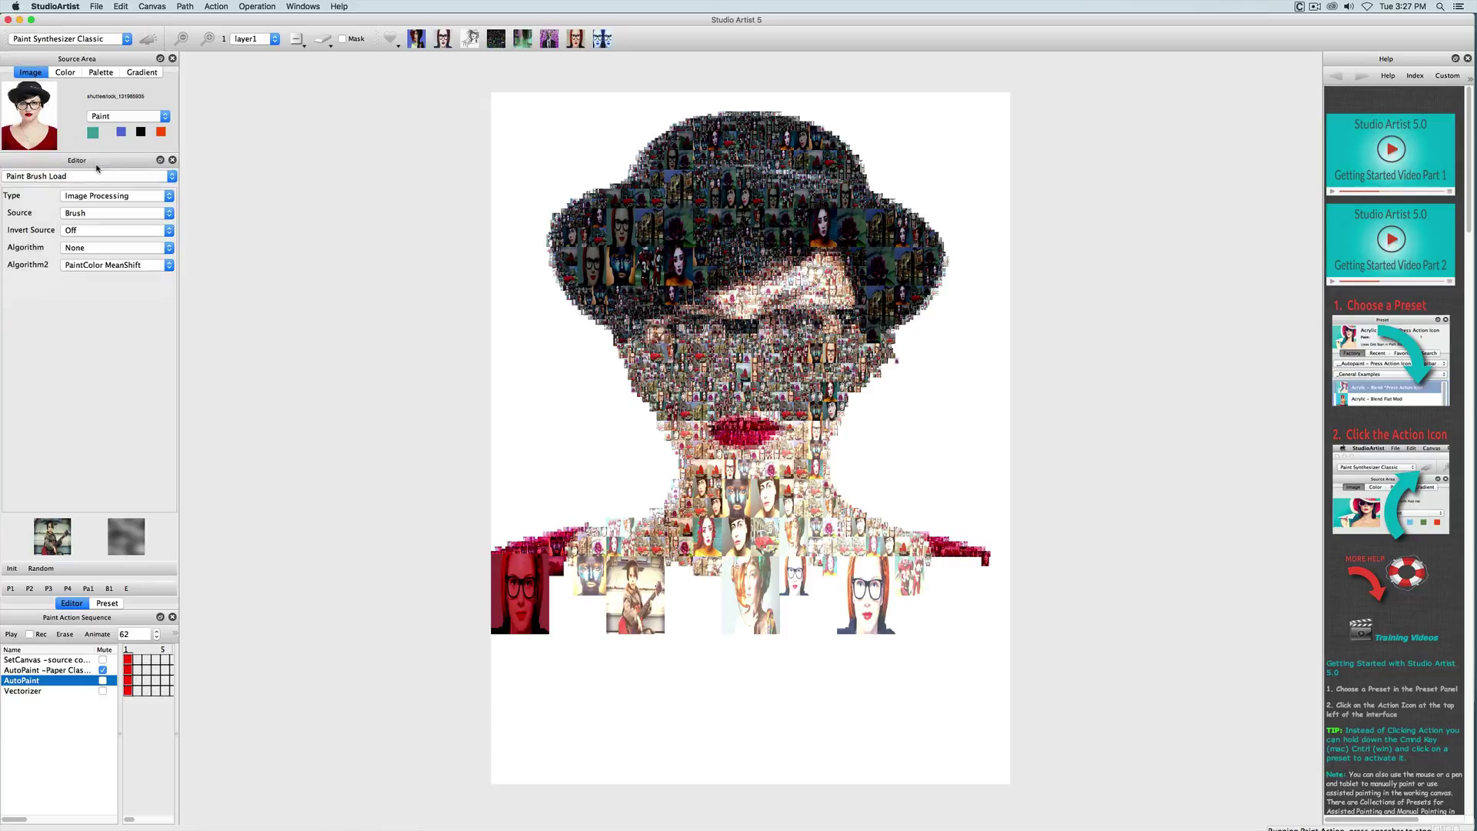
{"action": "left_click", "coordinate": [83, 178]}
{"action": "left_click", "coordinate": [80, 189]}
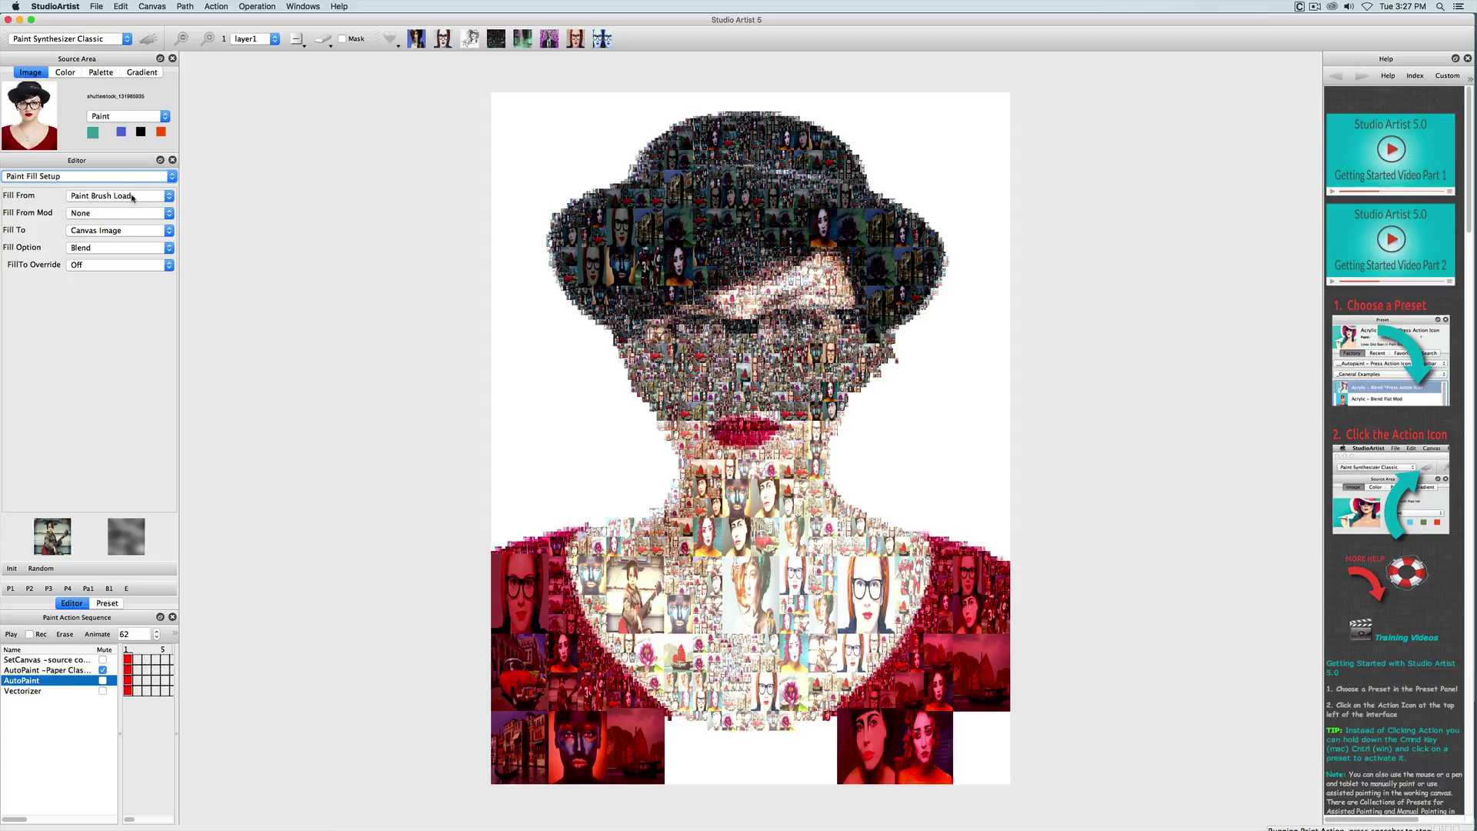
Set Fill From to Paint Color and Fill From Mod to Add Brush Load.
{"action": "left_click", "coordinate": [94, 197]}
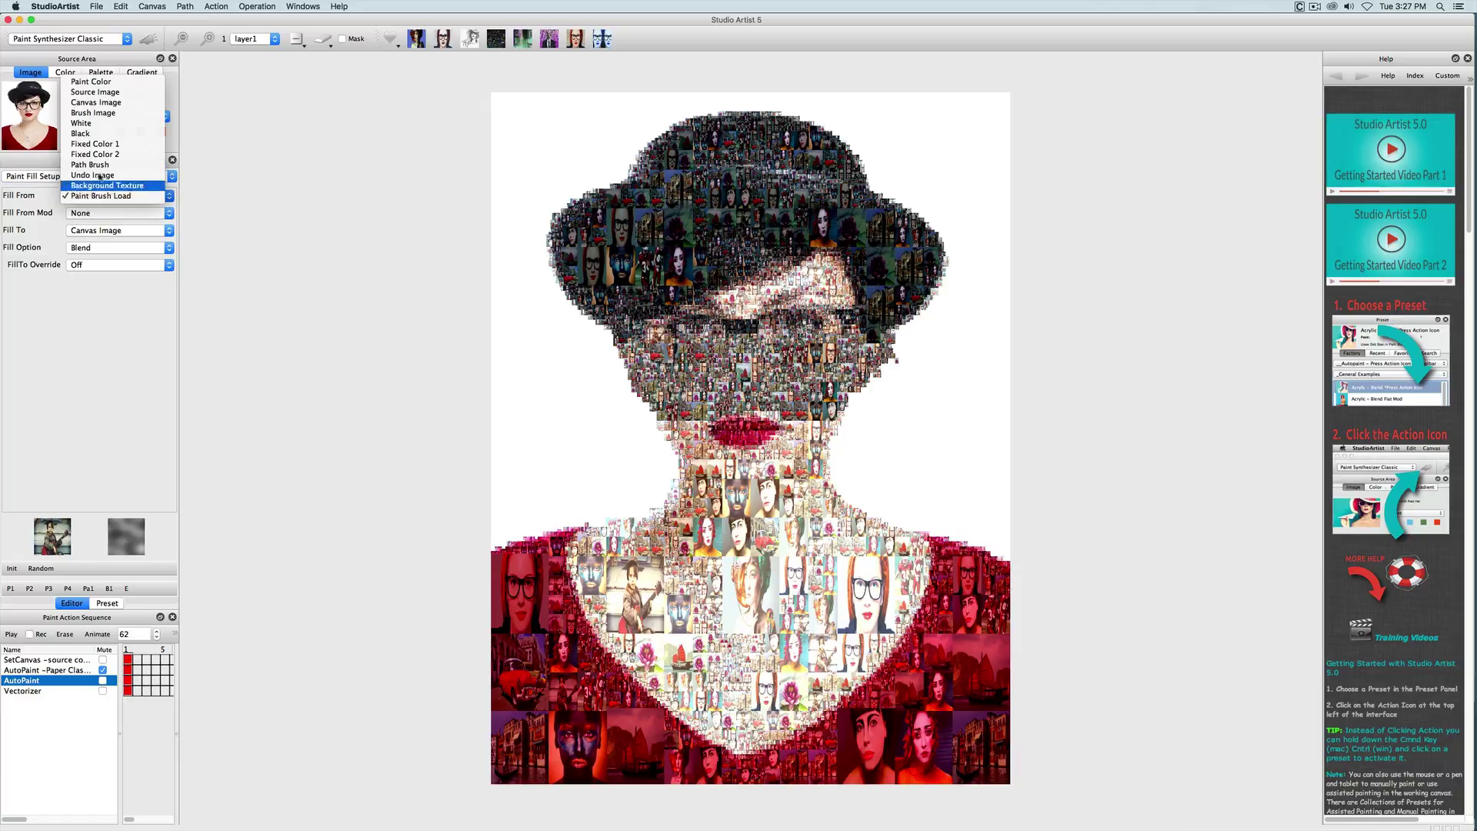
{"action": "left_click", "coordinate": [108, 81]}
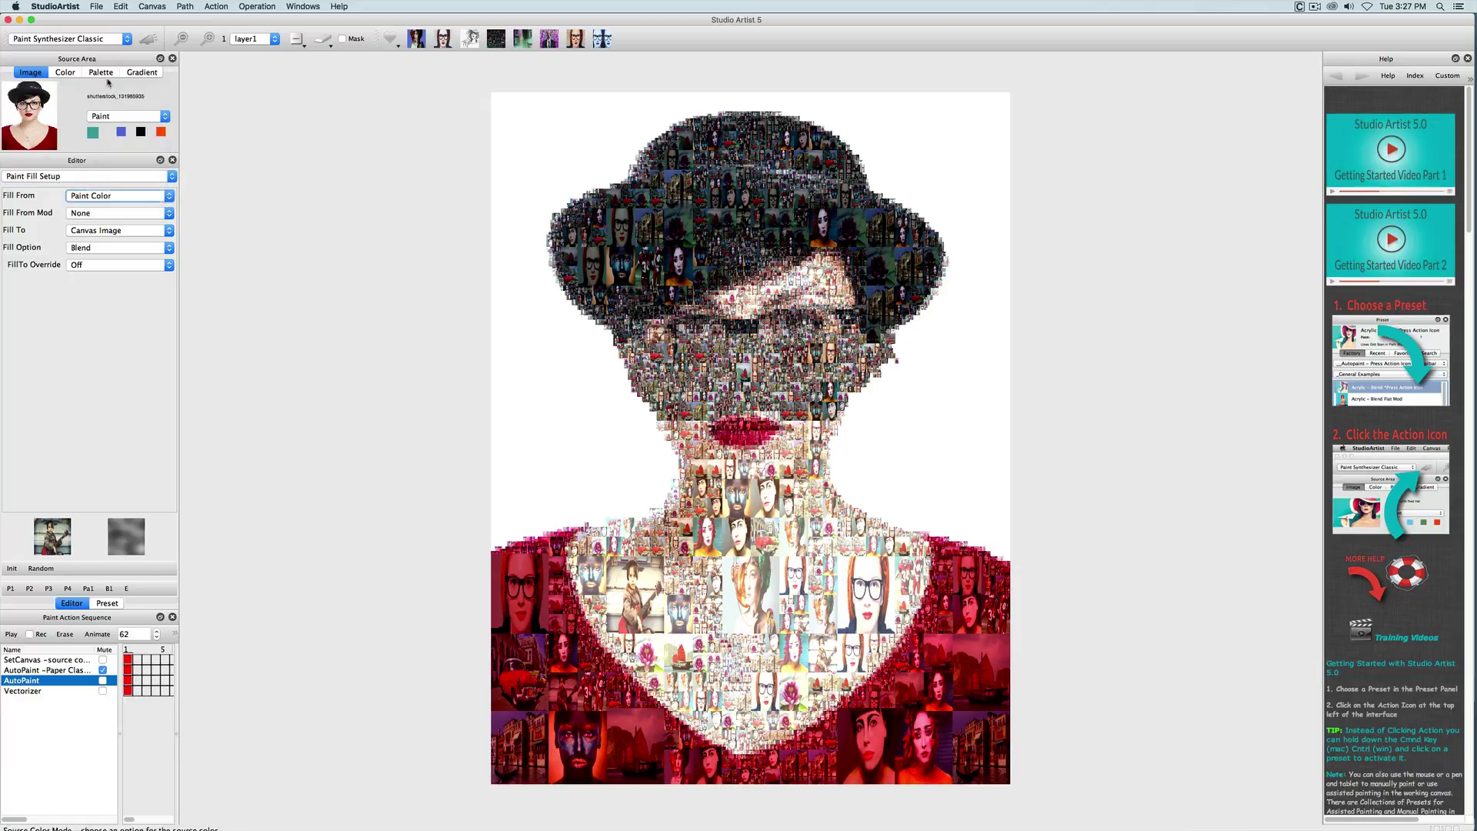
{"action": "left_click", "coordinate": [96, 215]}
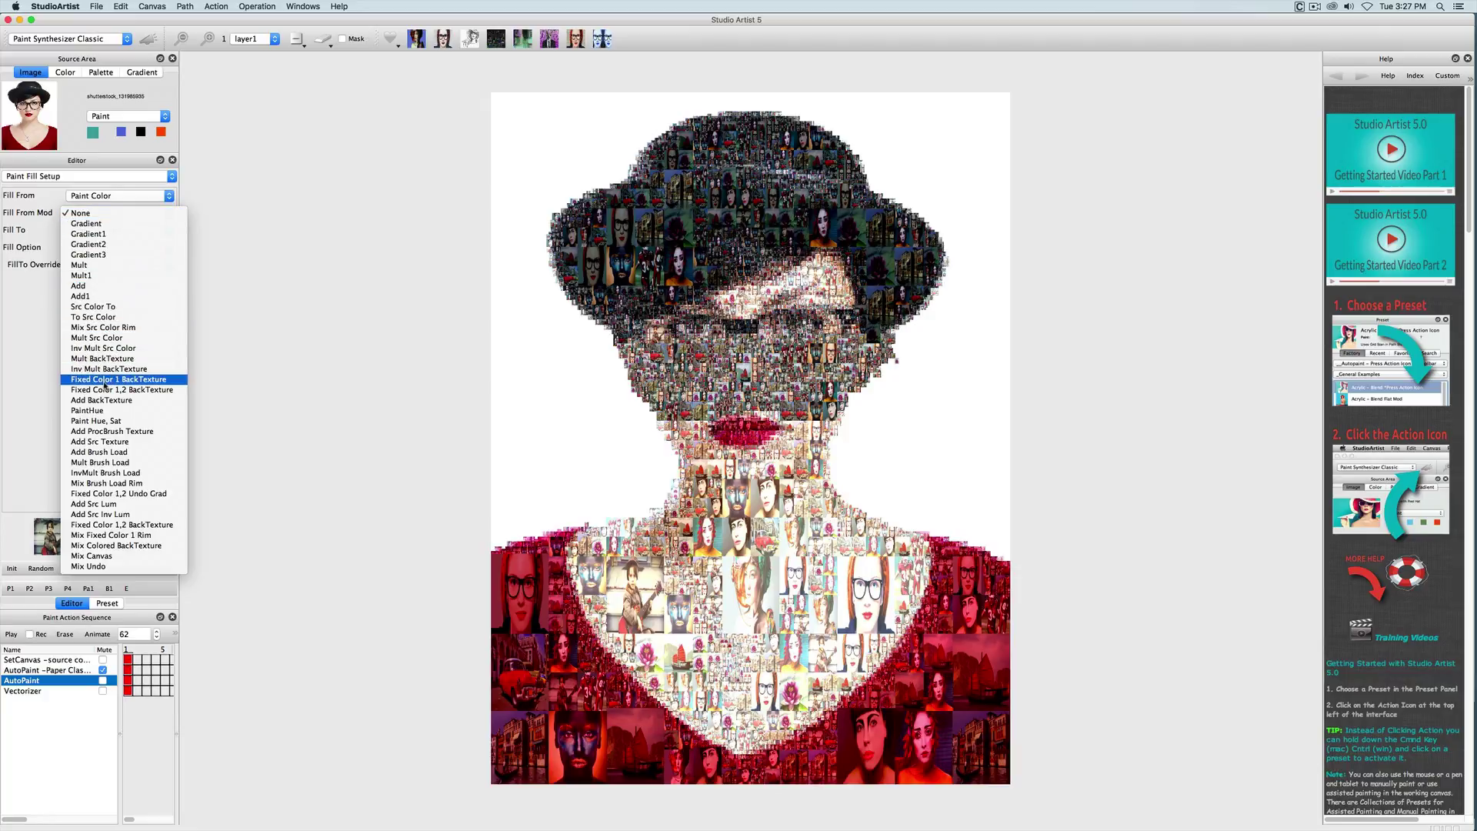
{"action": "left_click", "coordinate": [104, 453]}
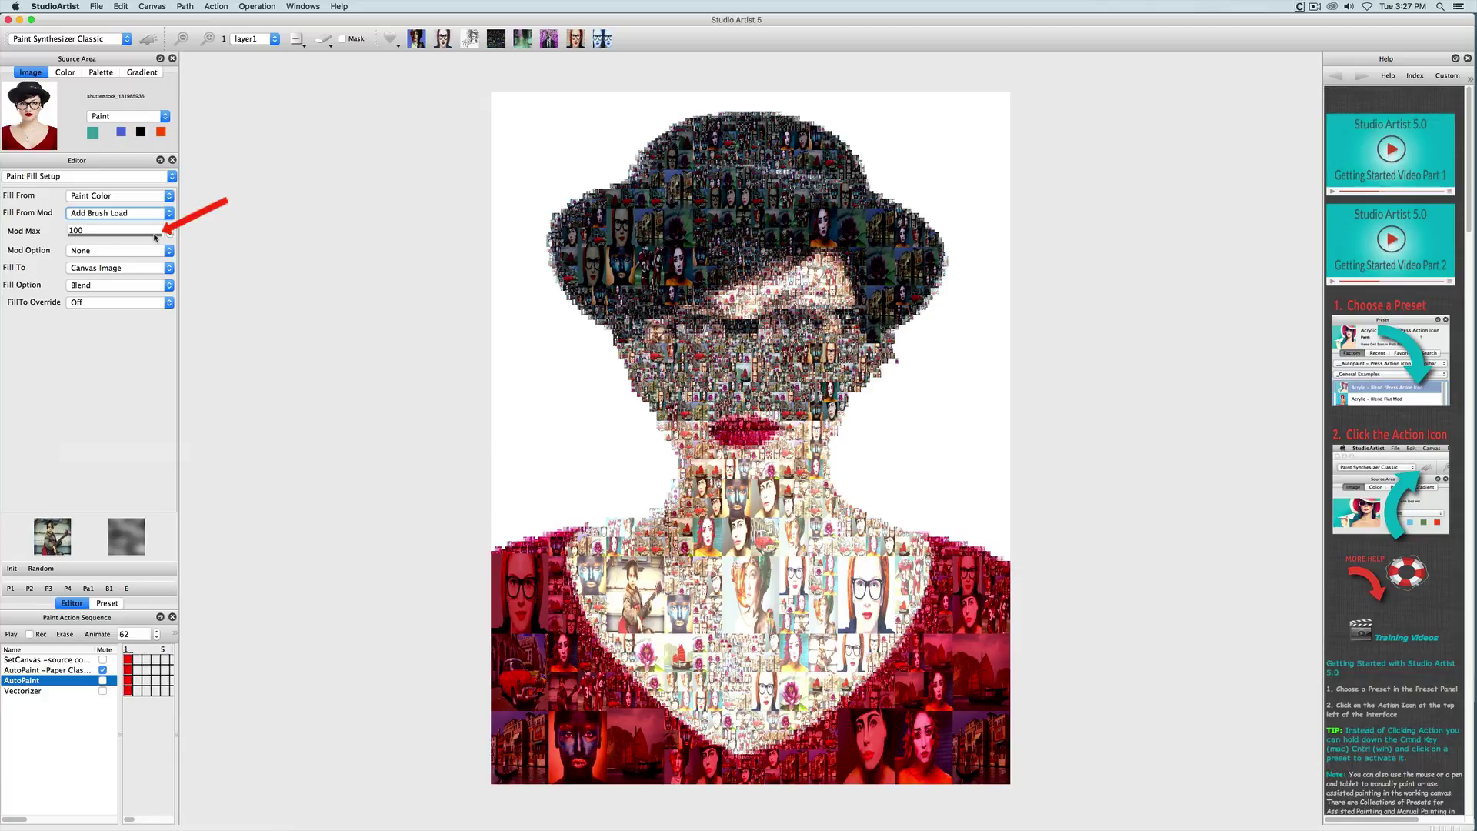
{"action": "left_click", "coordinate": [100, 176]}
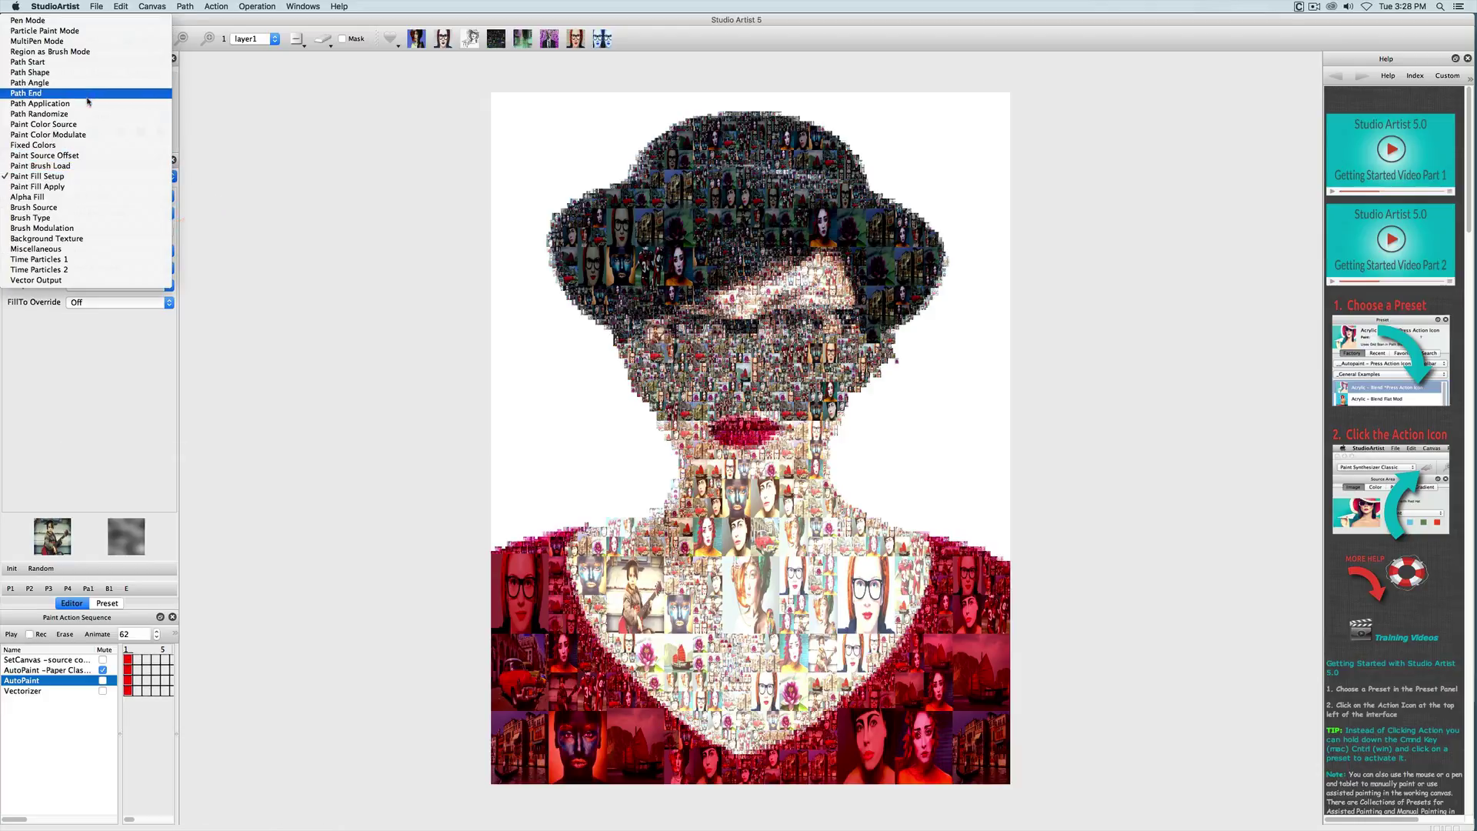
{"action": "left_click", "coordinate": [77, 124]}
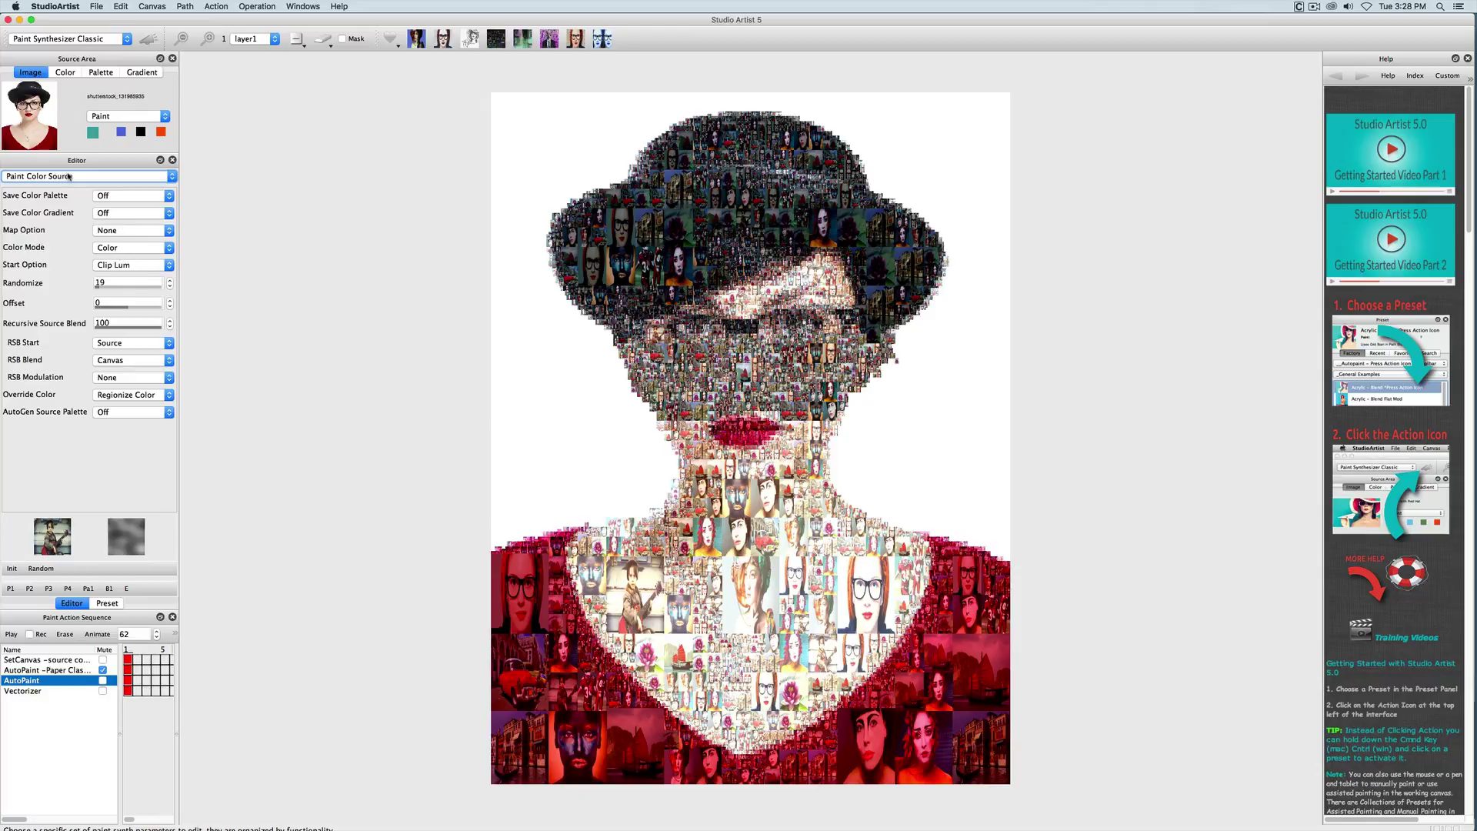
{"action": "left_click", "coordinate": [68, 176]}
{"action": "left_click", "coordinate": [65, 228]}
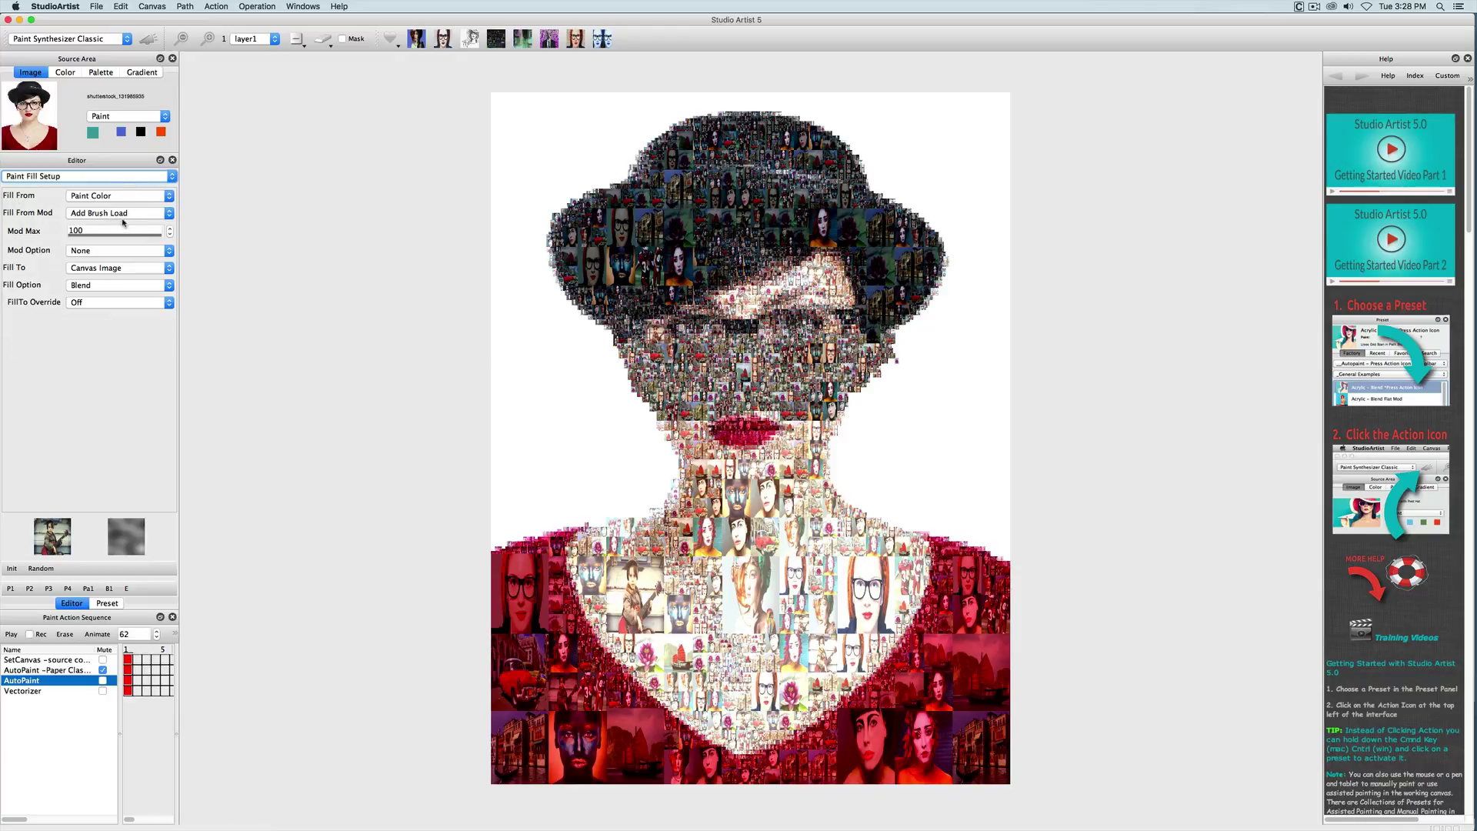
{"action": "left_click", "coordinate": [106, 176]}
{"action": "left_click", "coordinate": [106, 170]}
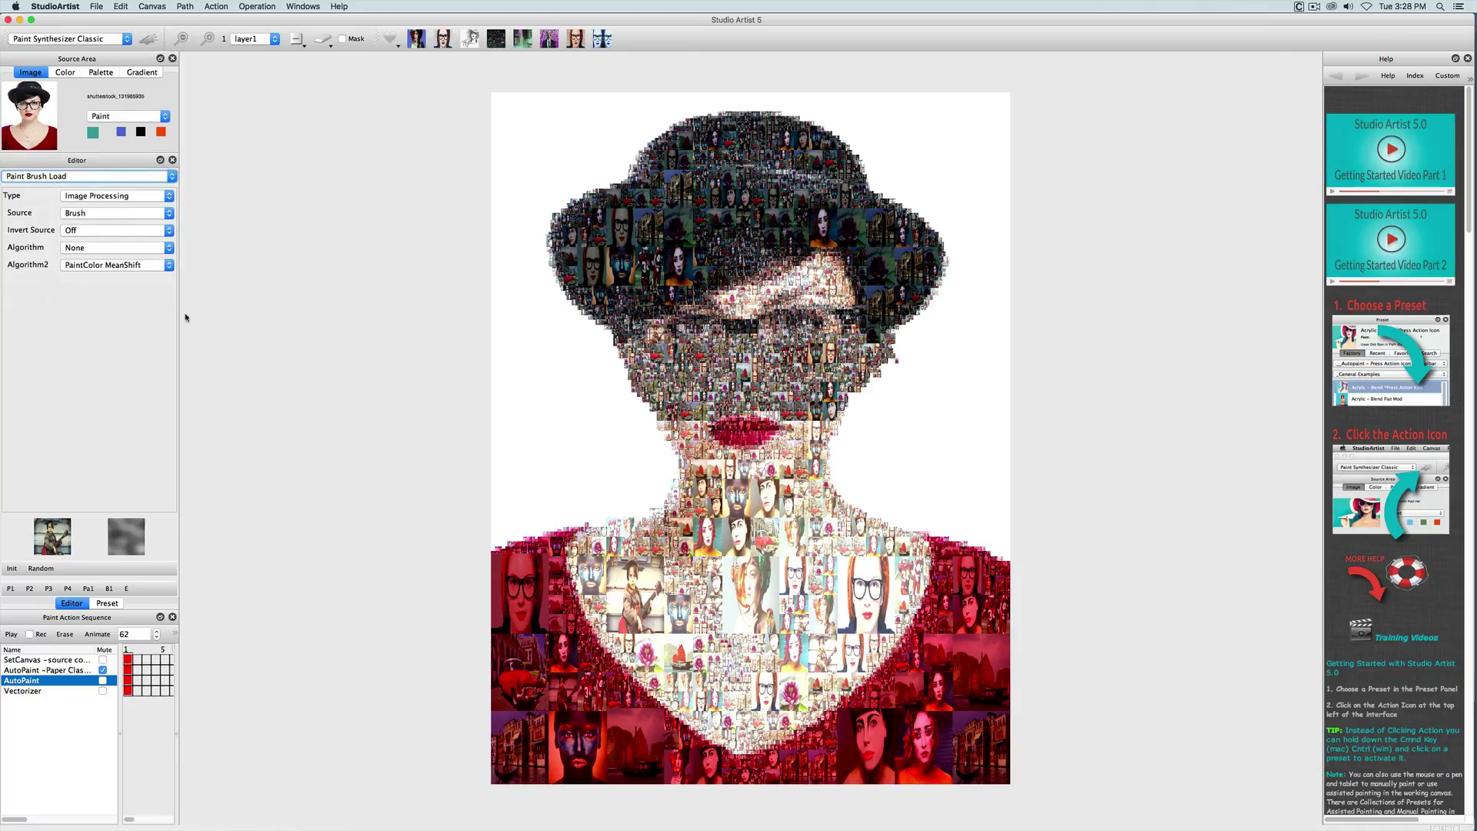
{"action": "left_click", "coordinate": [85, 176]}
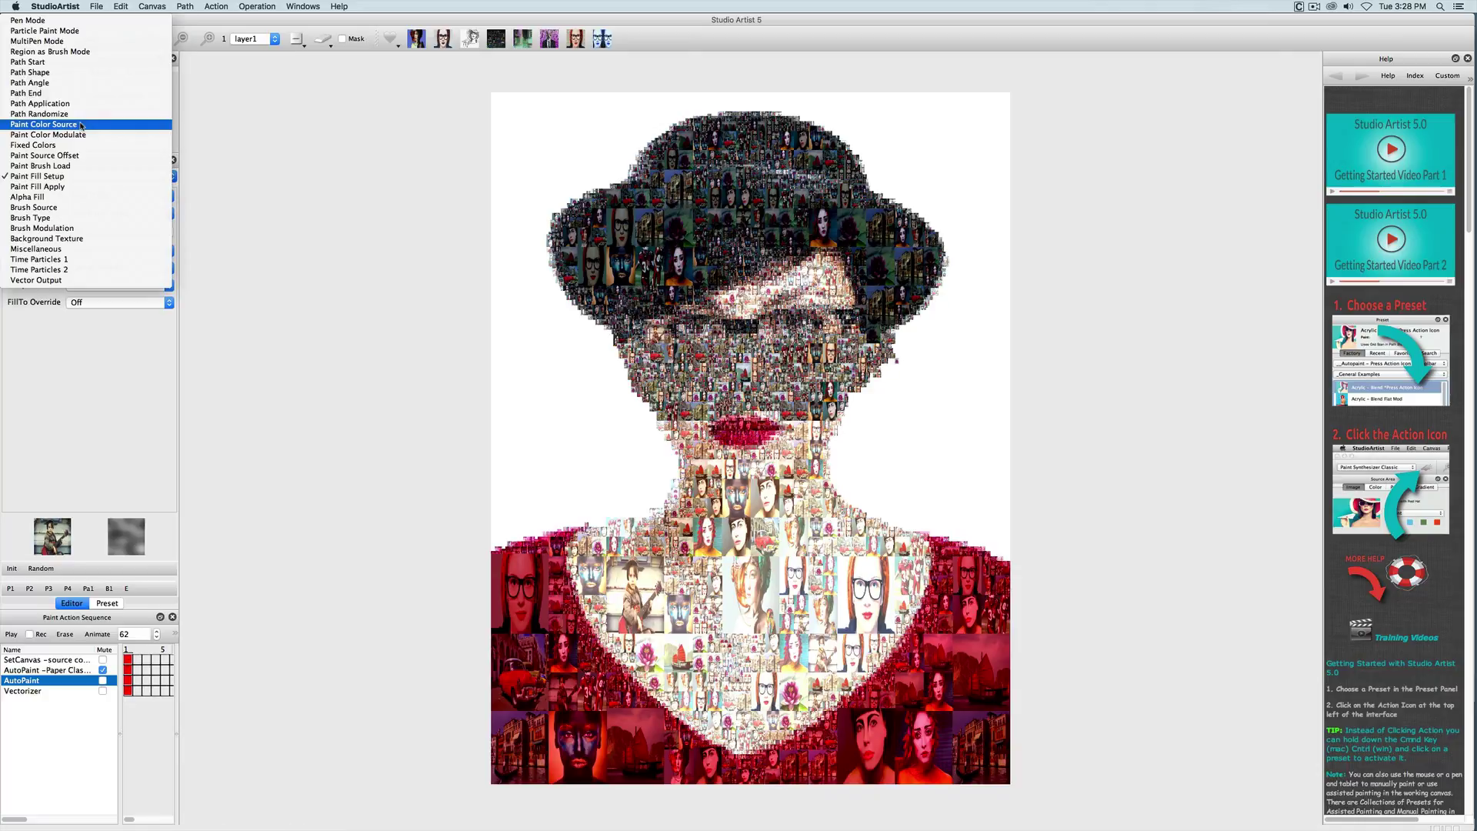
{"action": "left_click", "coordinate": [81, 124]}
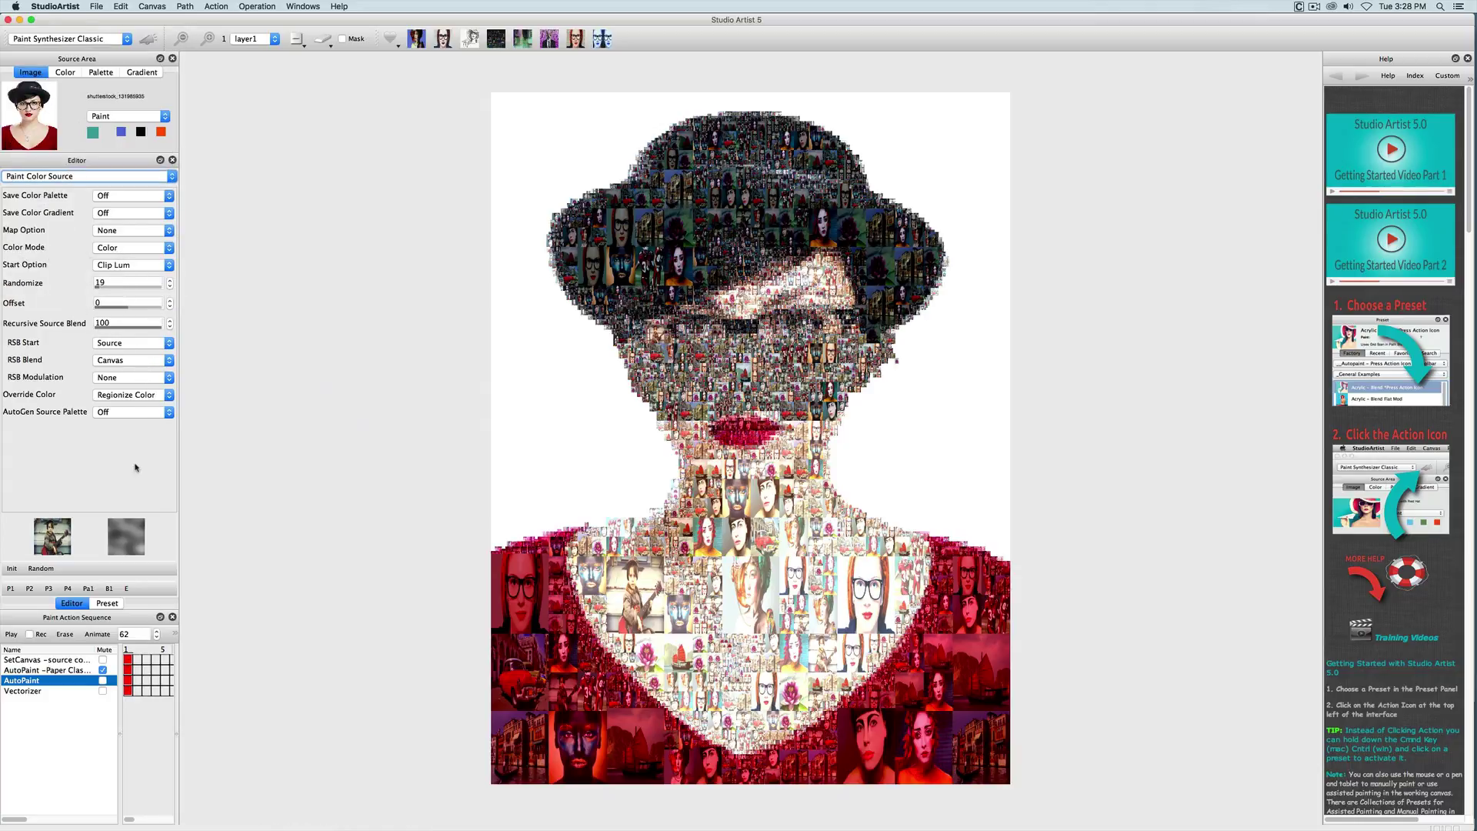
Erase the canvas, restart auto-painting, and set Color Mode to RGB Match Color Palette.
{"action": "left_click", "coordinate": [151, 41]}
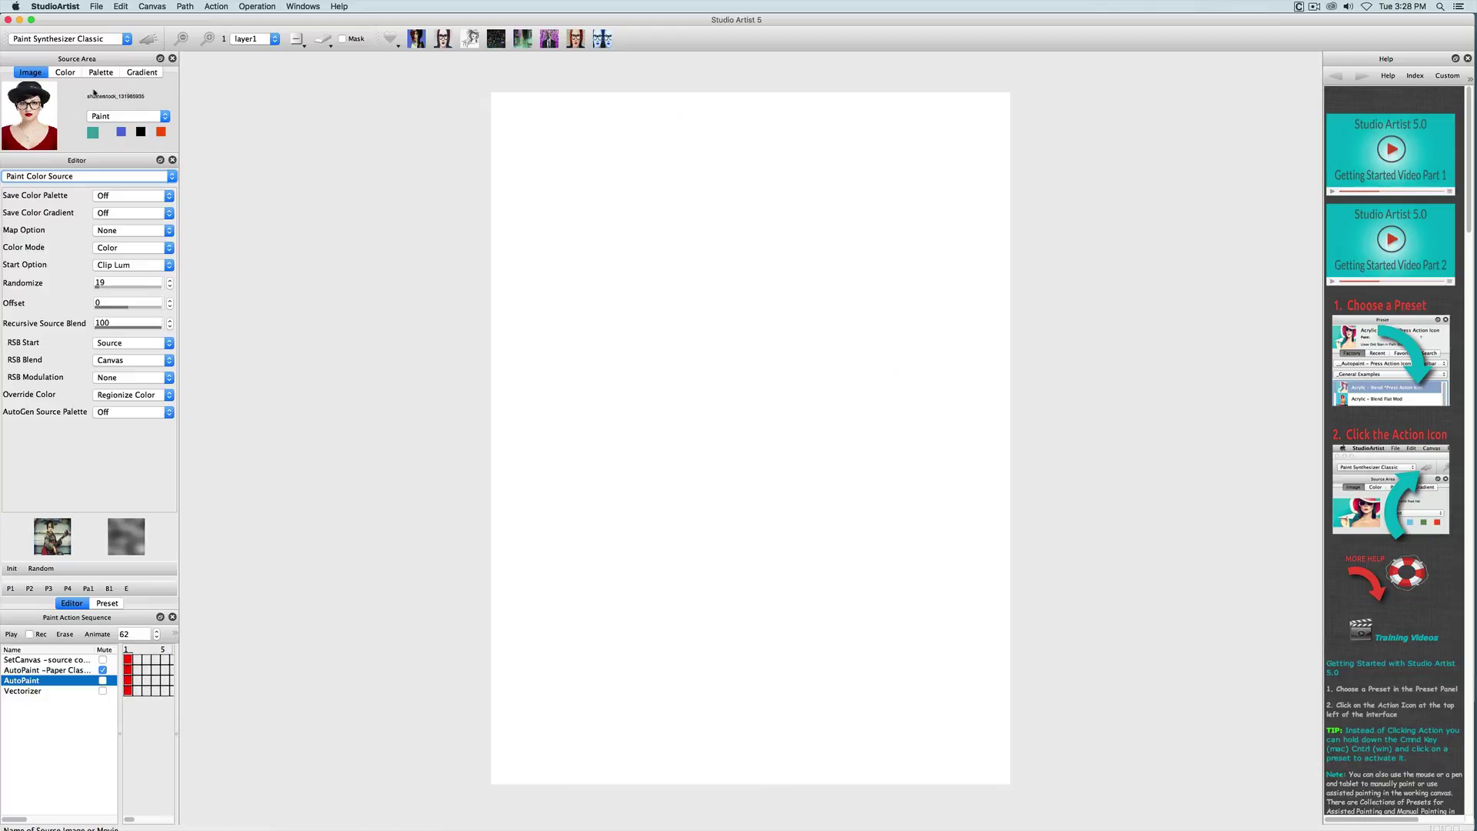
{"action": "left_click", "coordinate": [149, 38]}
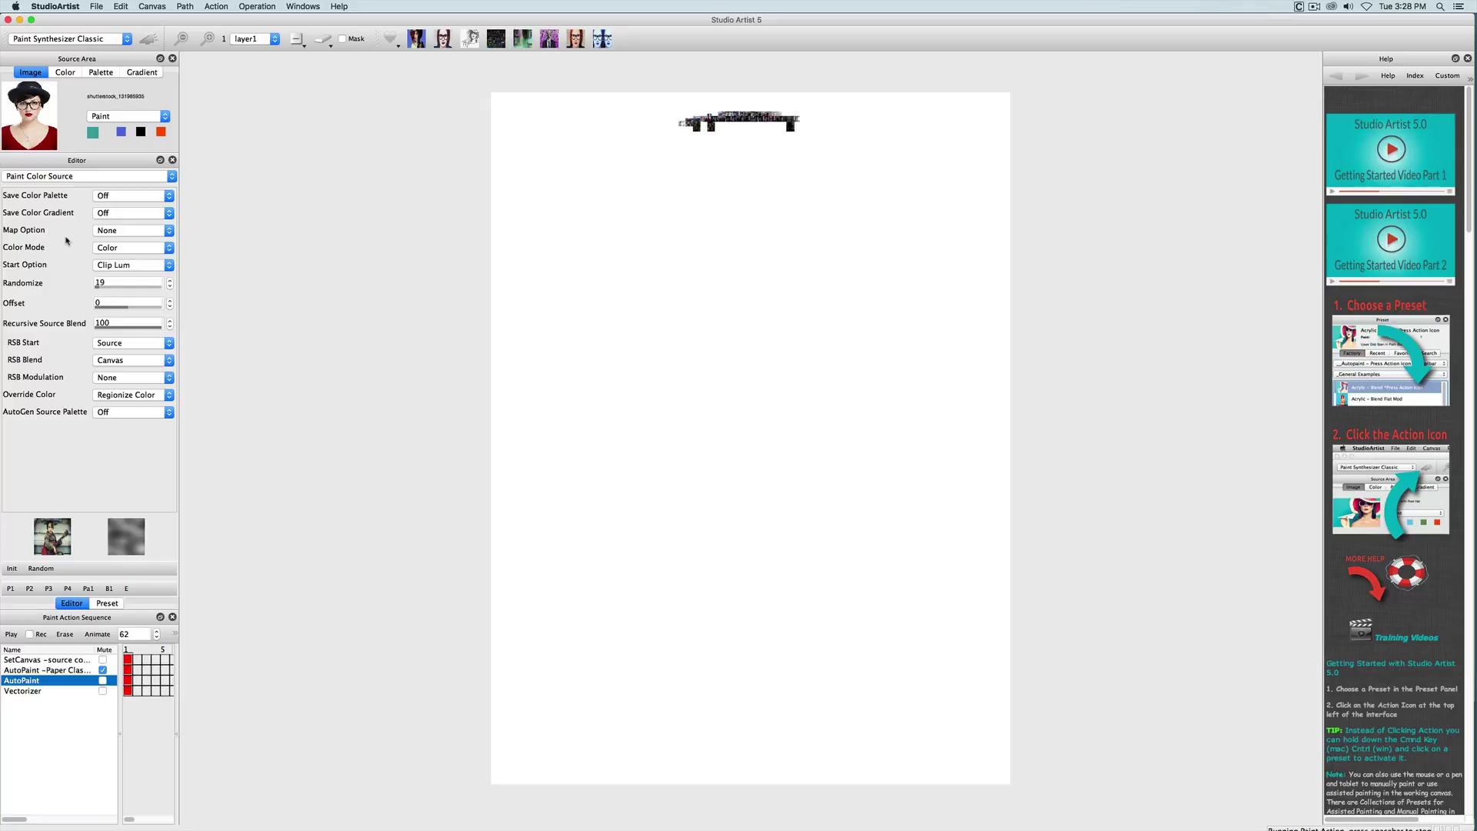
{"action": "left_click", "coordinate": [128, 247]}
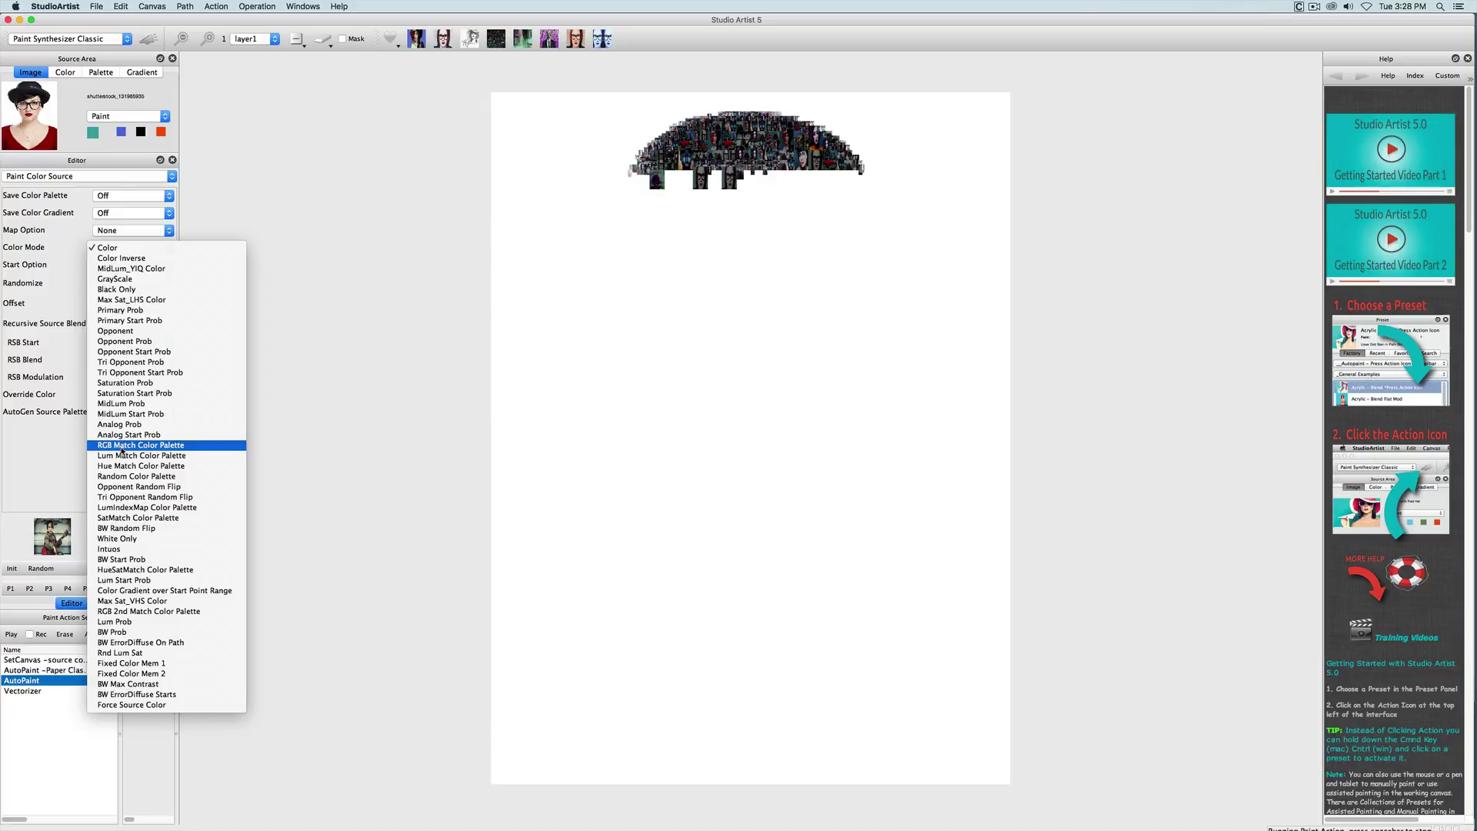
{"action": "left_click", "coordinate": [121, 446]}
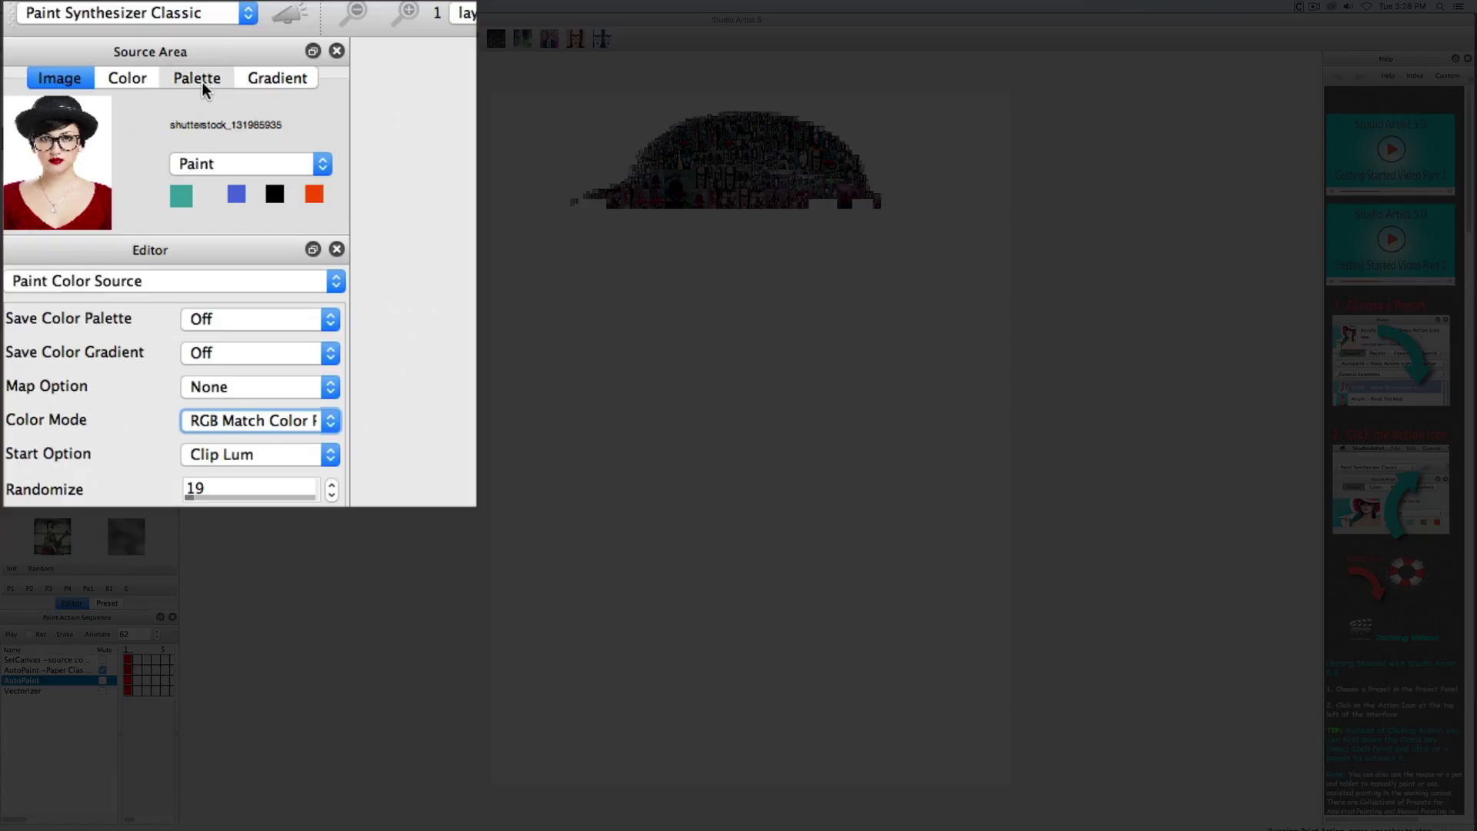
Toggle the Source Area between Image and Palette, ending on the Fixed palette swatches.
{"action": "left_click", "coordinate": [104, 72]}
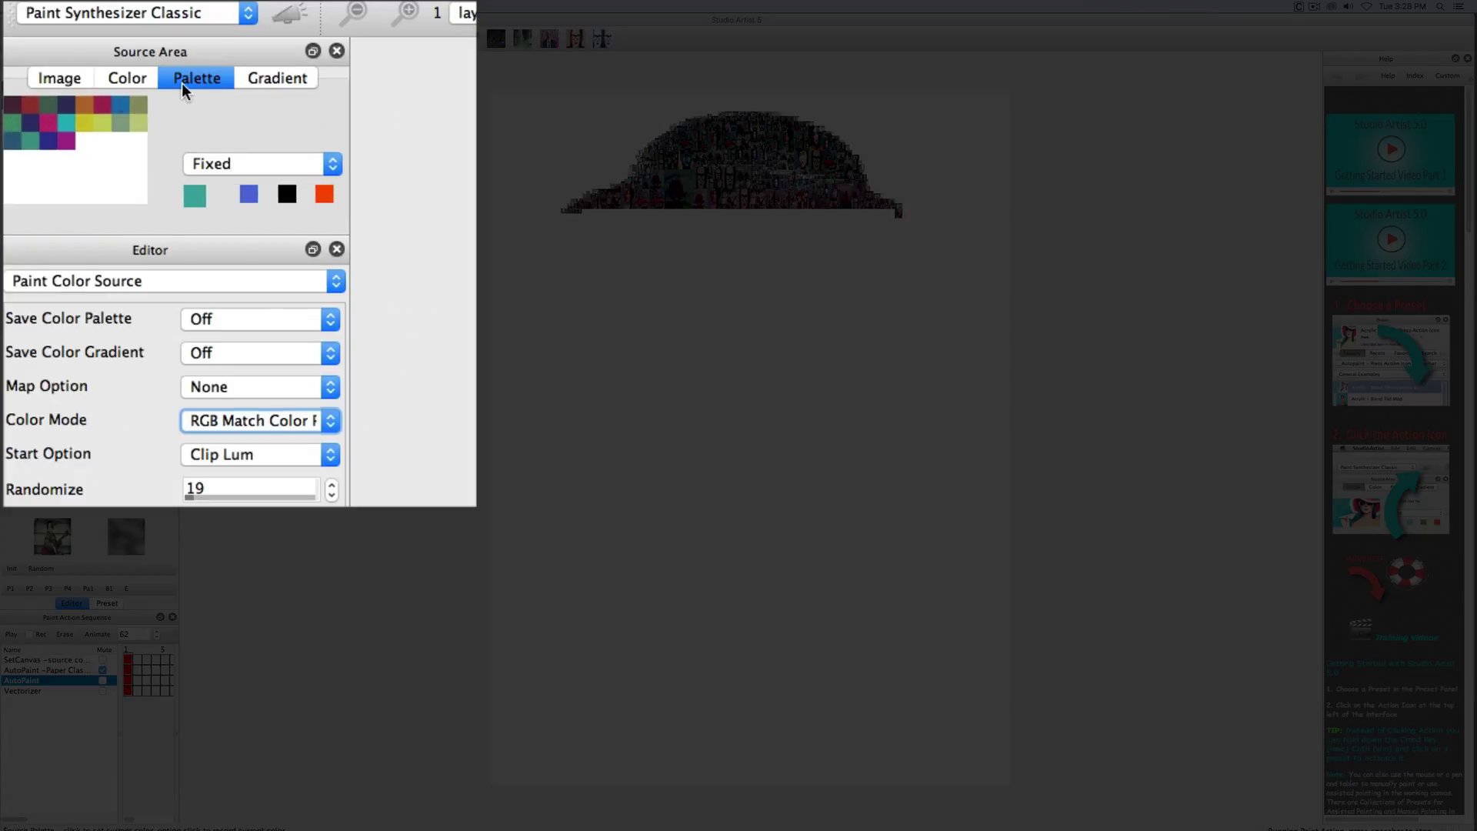
{"action": "left_click", "coordinate": [64, 78]}
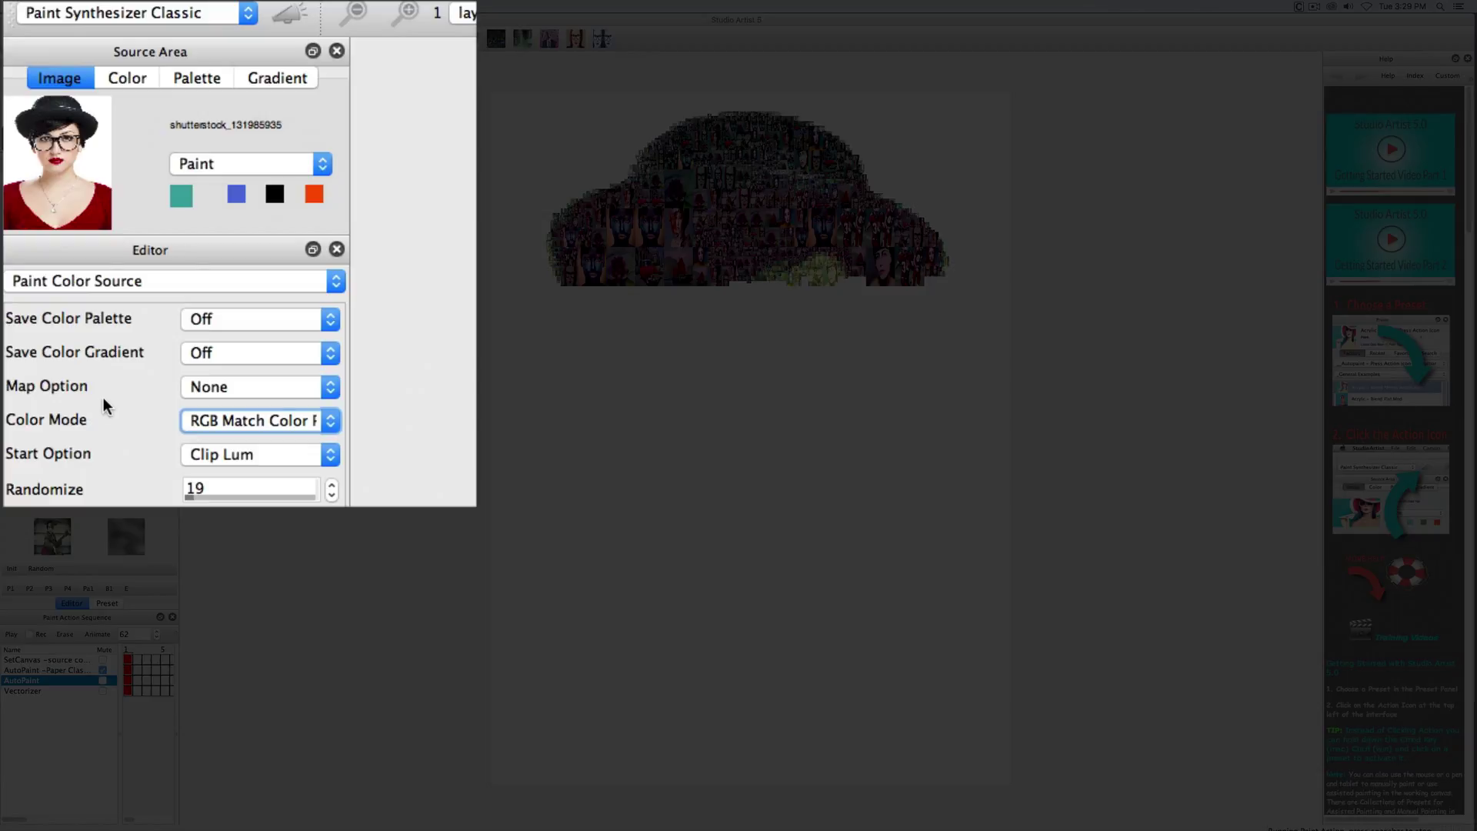
{"action": "left_click", "coordinate": [197, 78]}
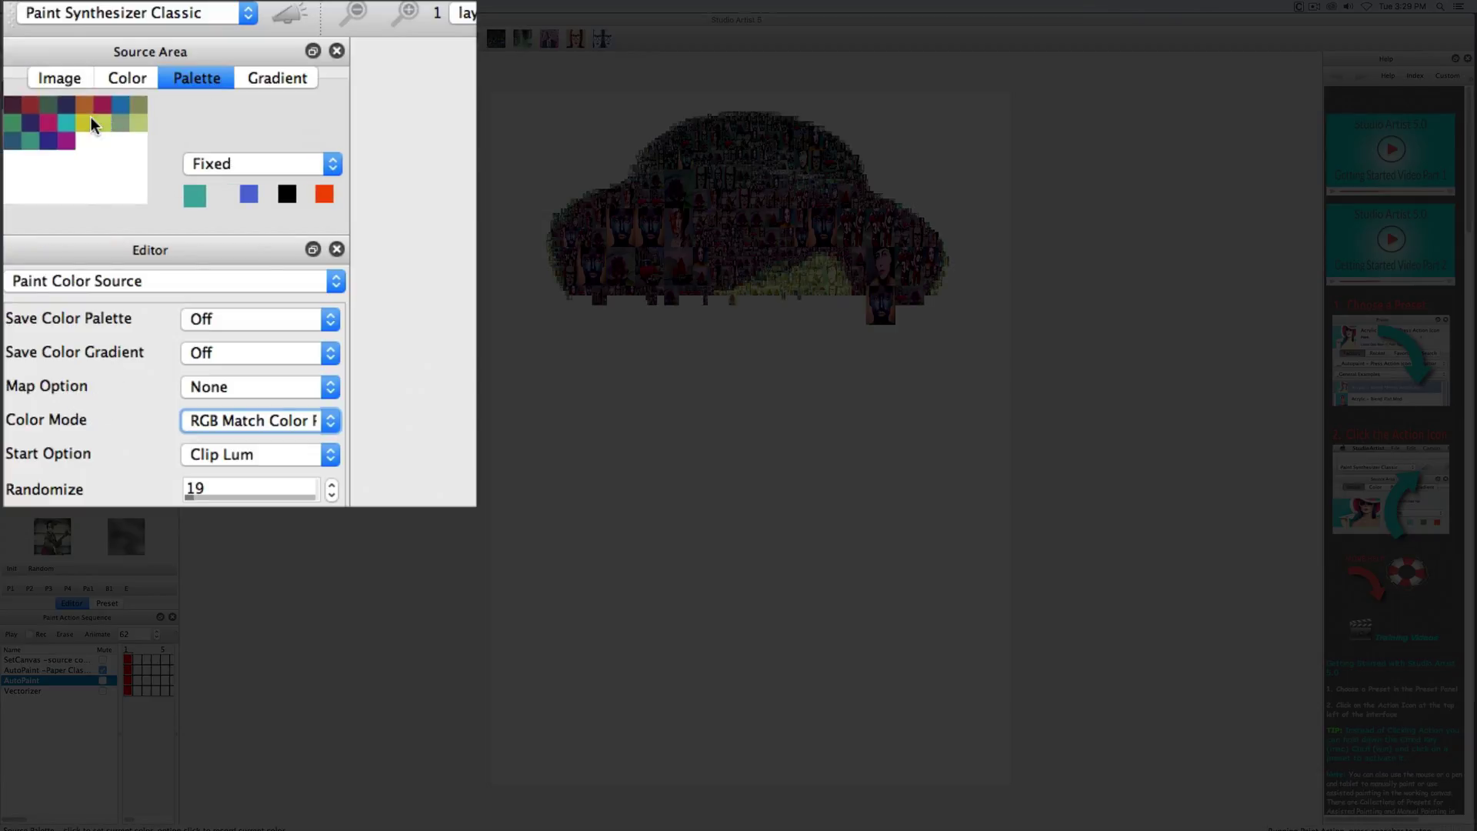
{"action": "left_click", "coordinate": [67, 76]}
{"action": "left_click", "coordinate": [197, 77]}
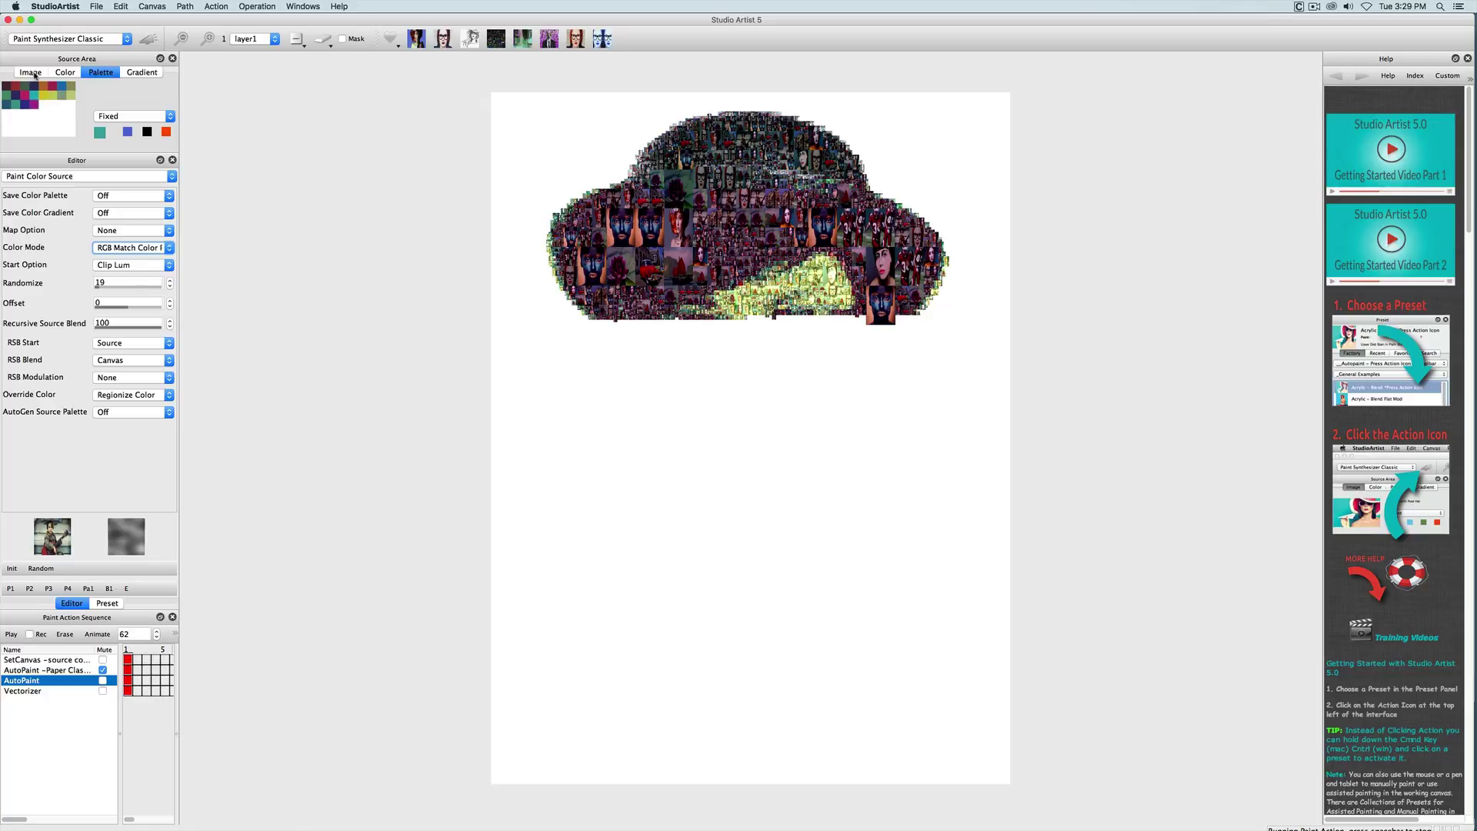
Show the source image and try Start Options Clip RGB and Analogous Mix 1, adjusting Randomize.
{"action": "left_click", "coordinate": [37, 77]}
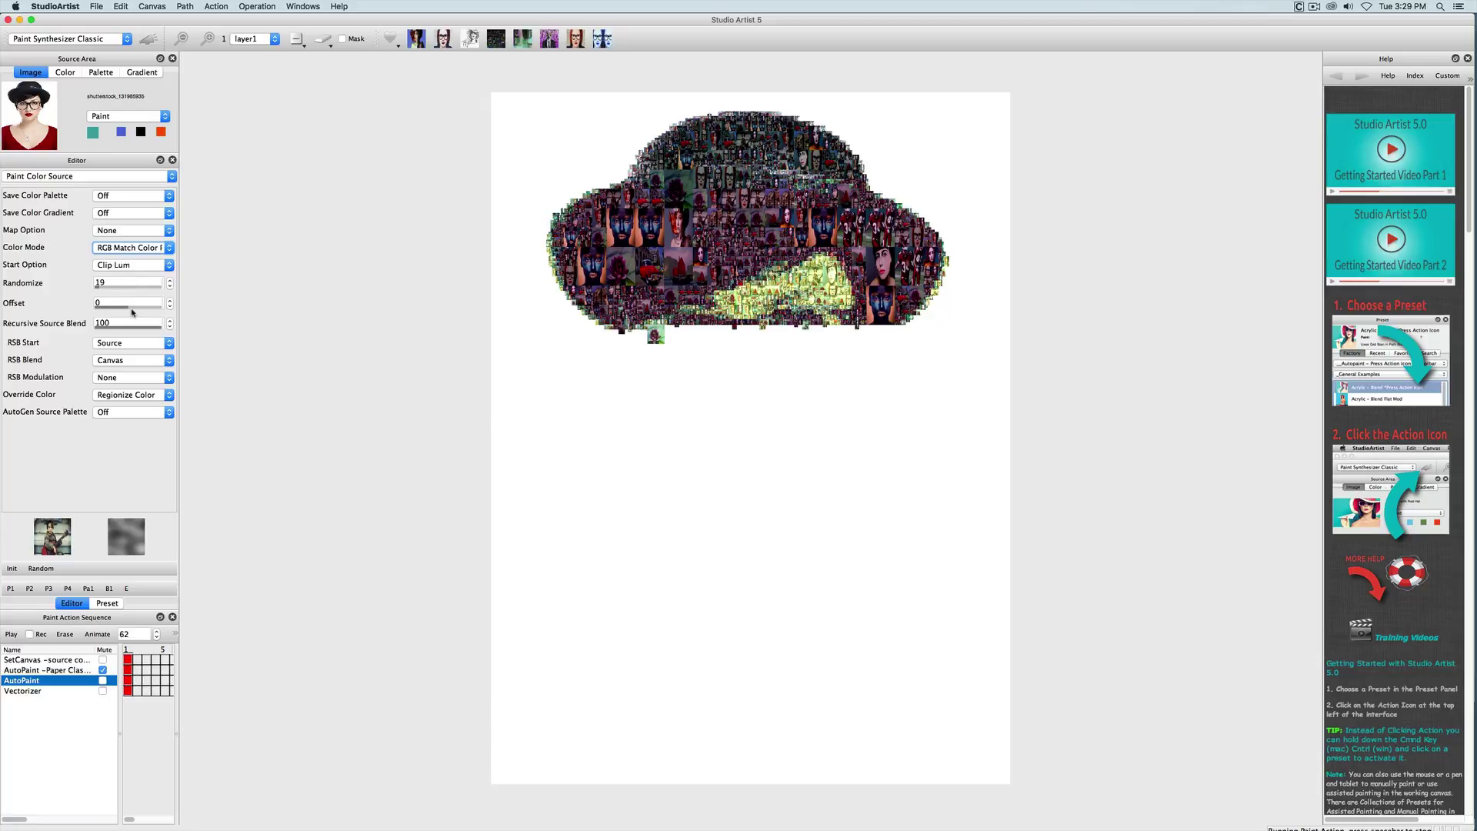
{"action": "left_click", "coordinate": [127, 264]}
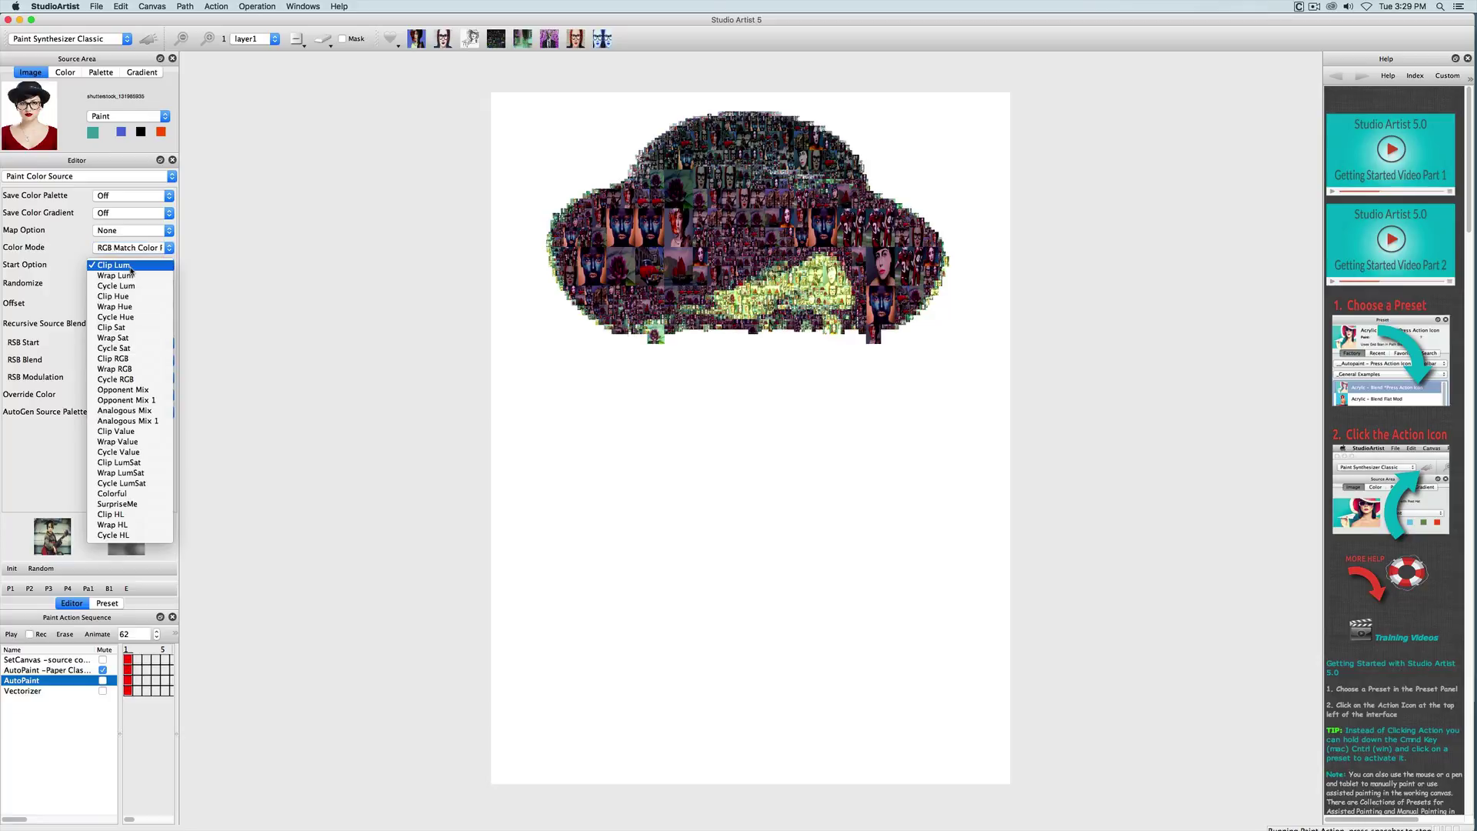
{"action": "left_click", "coordinate": [113, 359]}
{"action": "left_click_drag", "start_coordinate": [112, 288], "coordinate": [150, 289]}
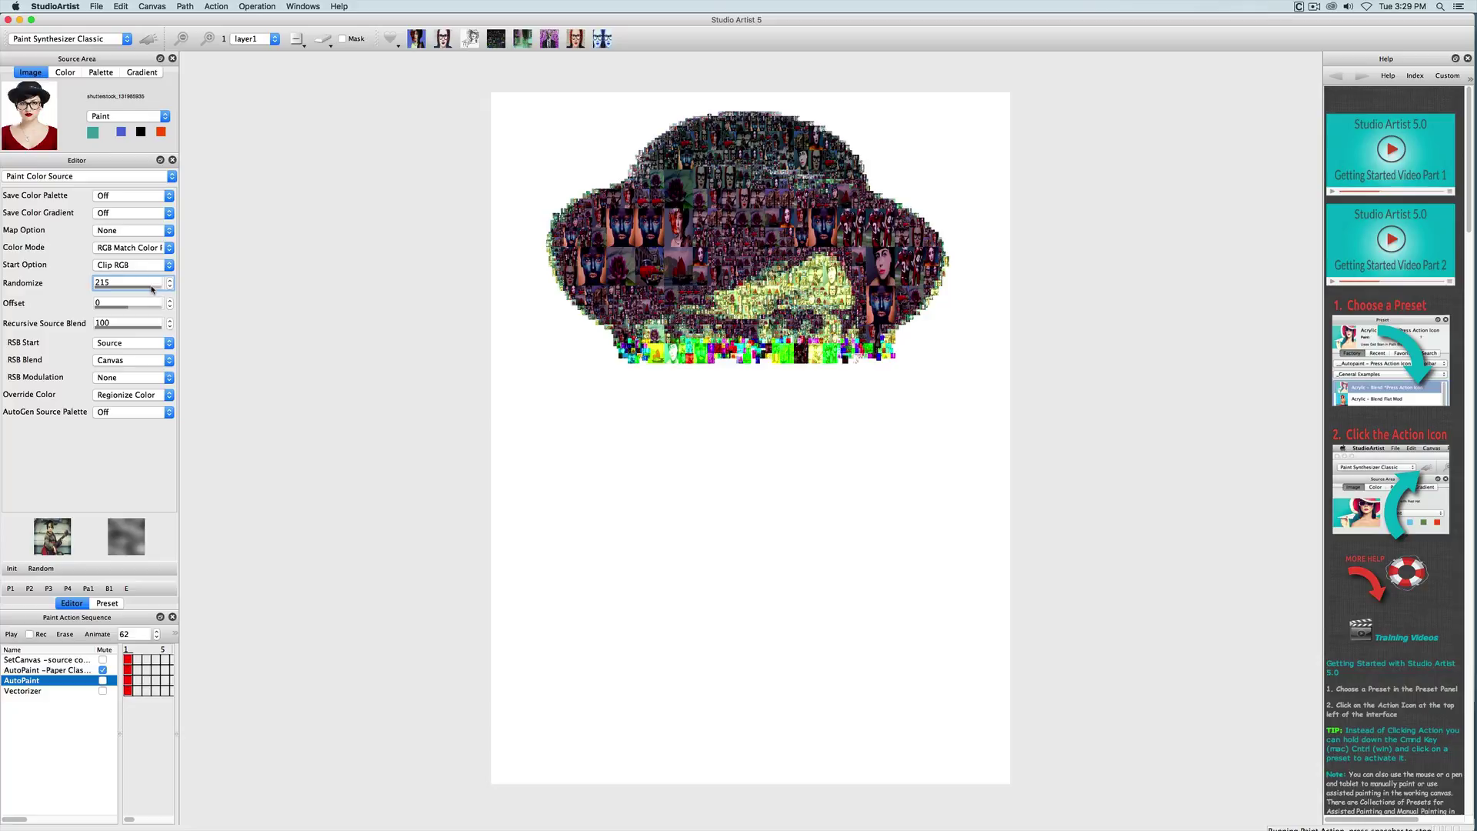
{"action": "left_click", "coordinate": [123, 266]}
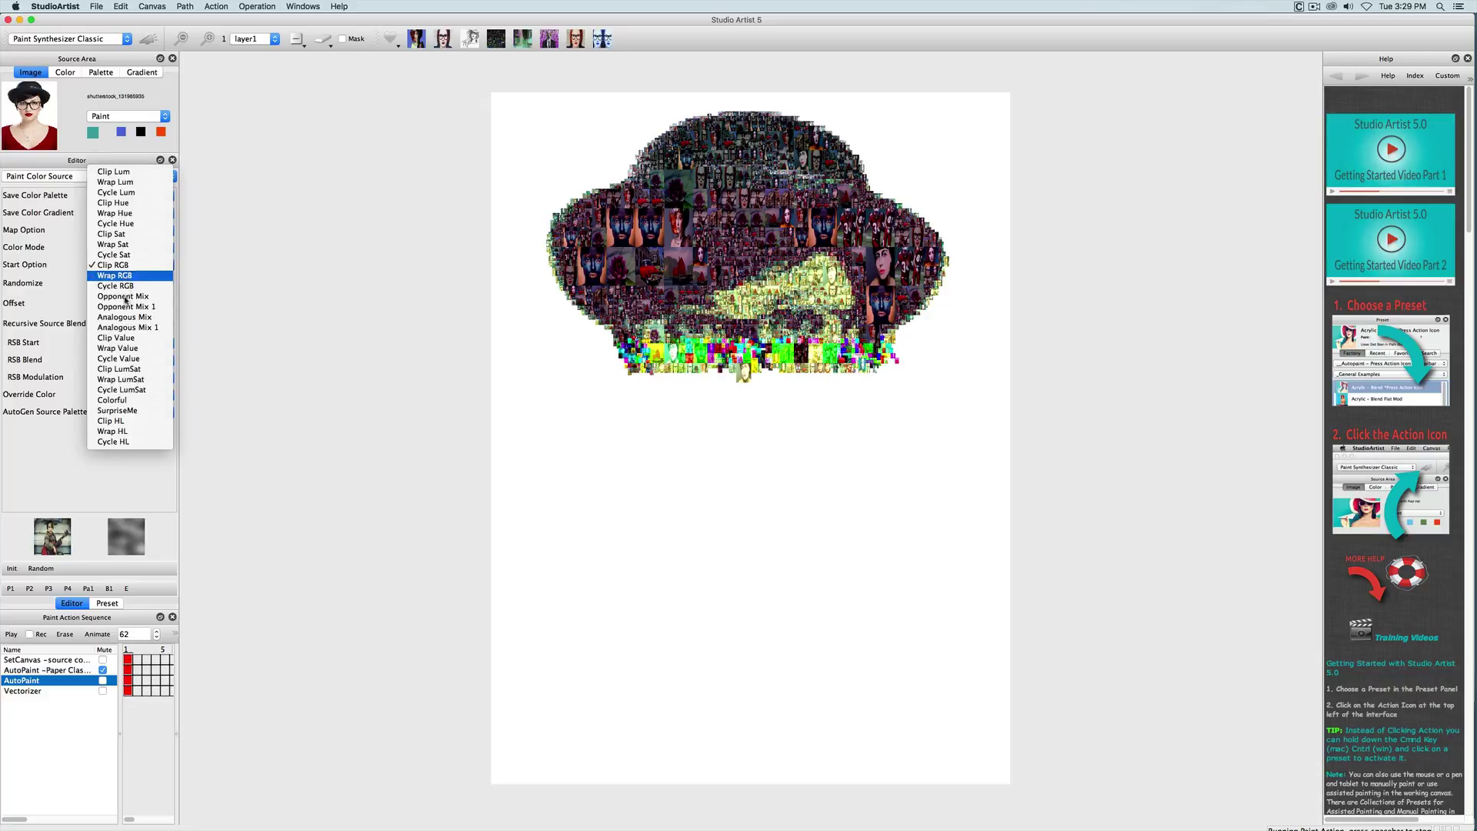
{"action": "left_click", "coordinate": [128, 328]}
{"action": "mouse_move", "coordinate": [150, 288]}
{"action": "left_mouse_down"}
{"action": "mouse_move", "coordinate": [104, 290]}
{"action": "mouse_move", "coordinate": [107, 310]}
{"action": "mouse_move", "coordinate": [167, 309]}
{"action": "left_mouse_up"}
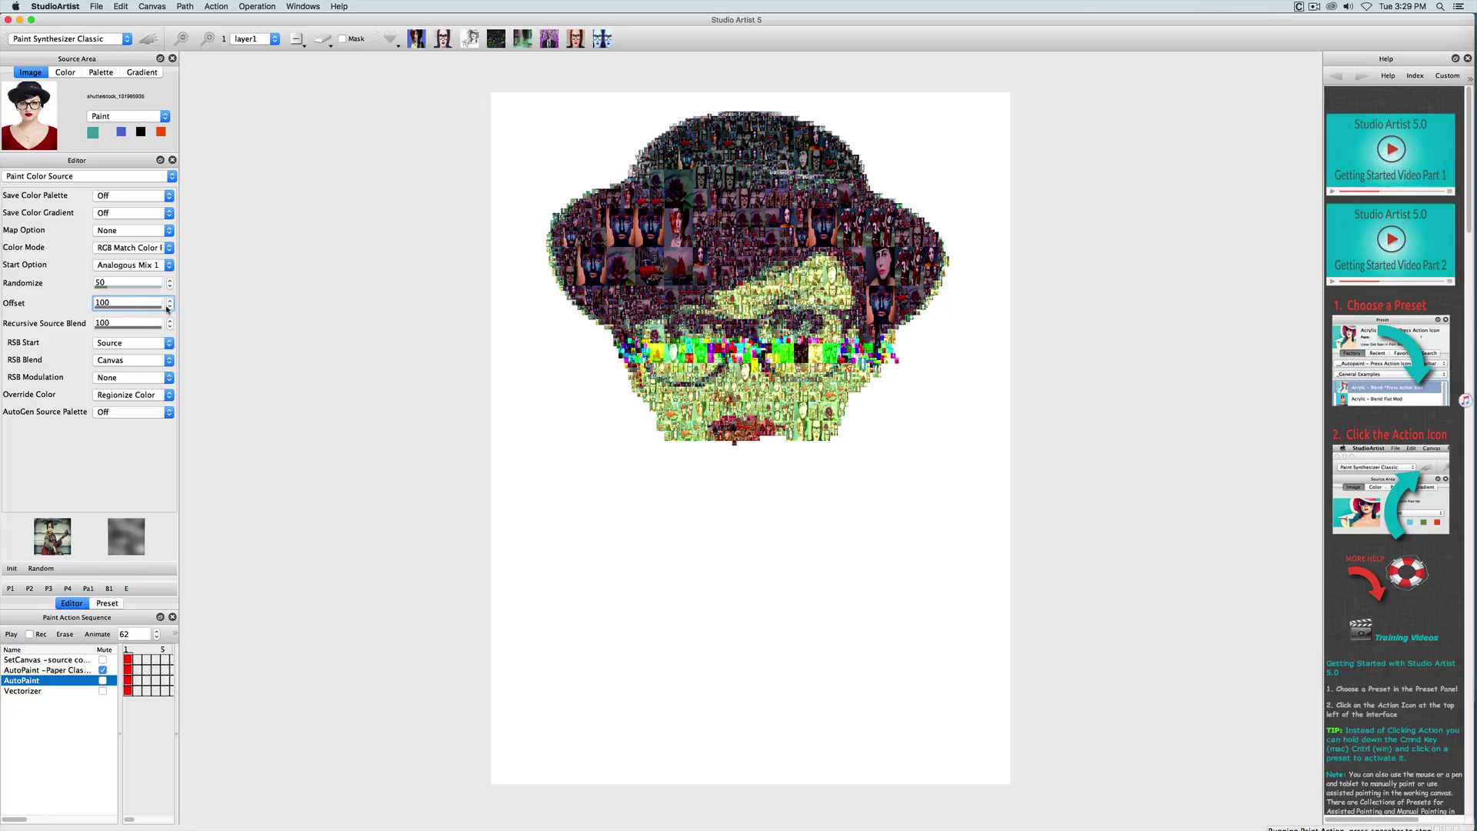
Set Start Option back to Clip Lum and adjust the Offset slider to 5.
{"action": "left_click", "coordinate": [130, 265]}
{"action": "left_click", "coordinate": [127, 109]}
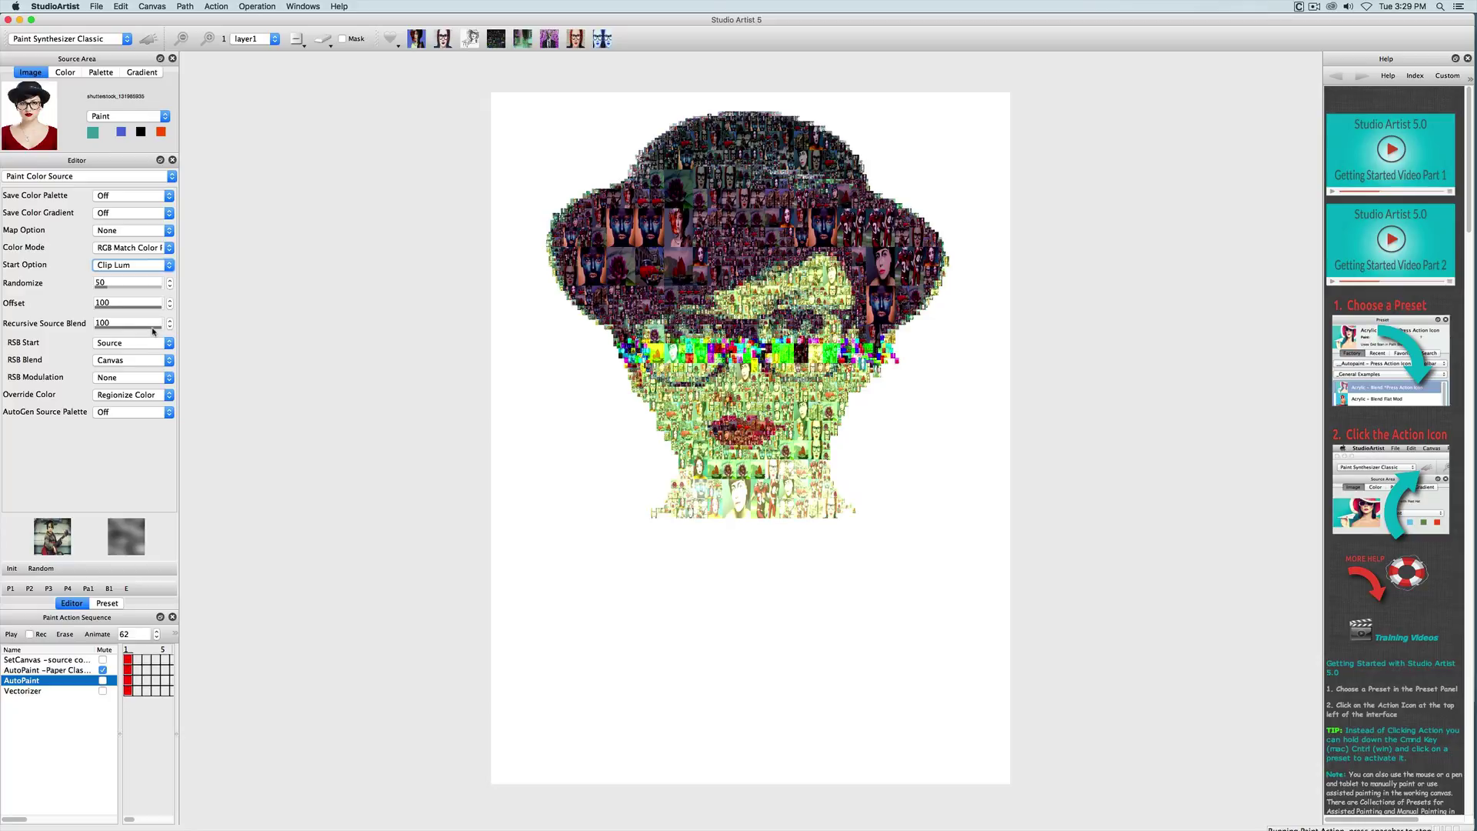
{"action": "left_click", "coordinate": [153, 329]}
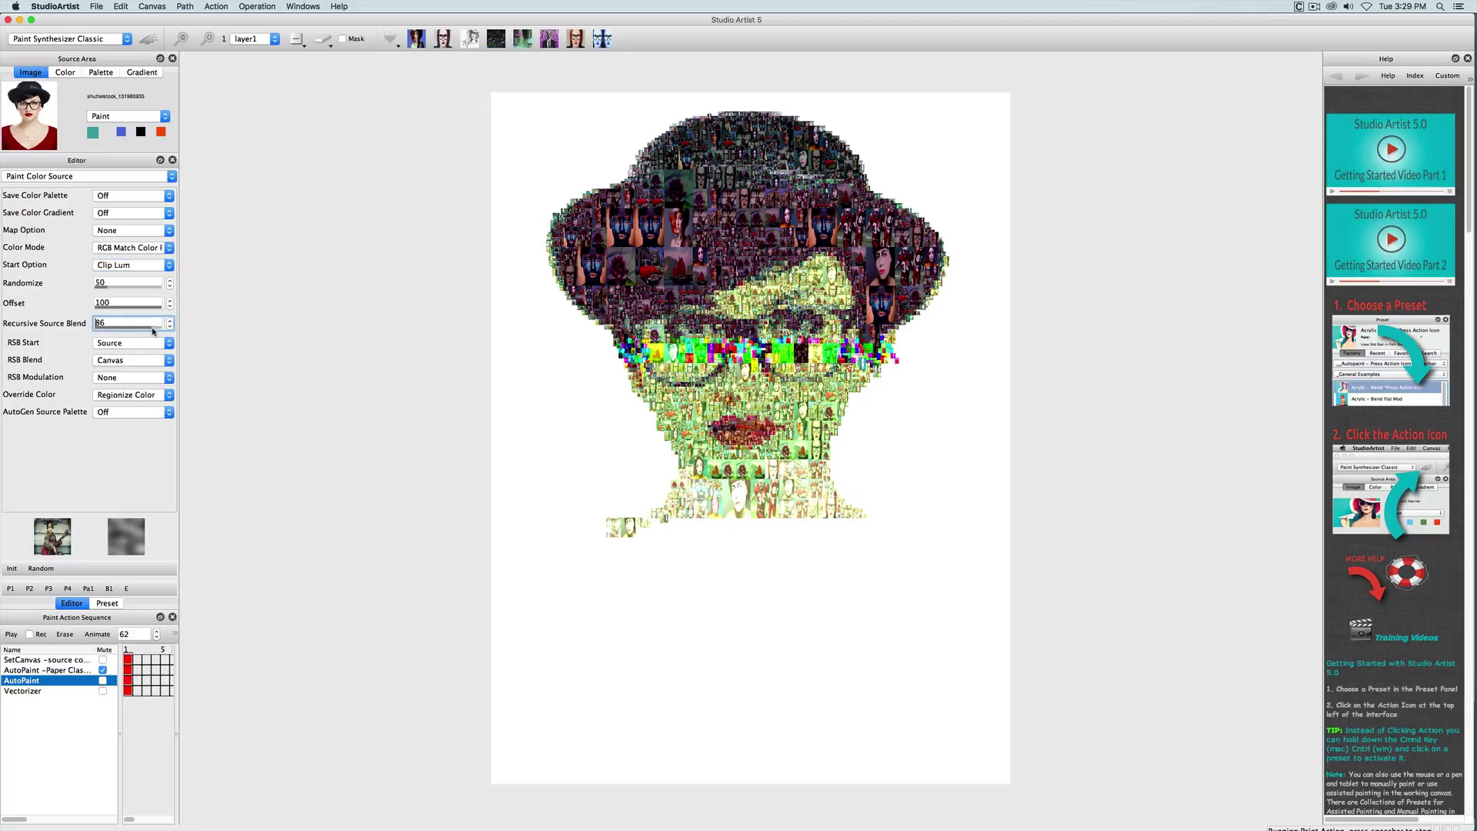
{"action": "left_click", "coordinate": [110, 308]}
{"action": "mouse_move", "coordinate": [110, 310]}
{"action": "left_mouse_down"}
{"action": "mouse_move", "coordinate": [168, 311]}
{"action": "mouse_move", "coordinate": [133, 312]}
{"action": "left_mouse_up"}
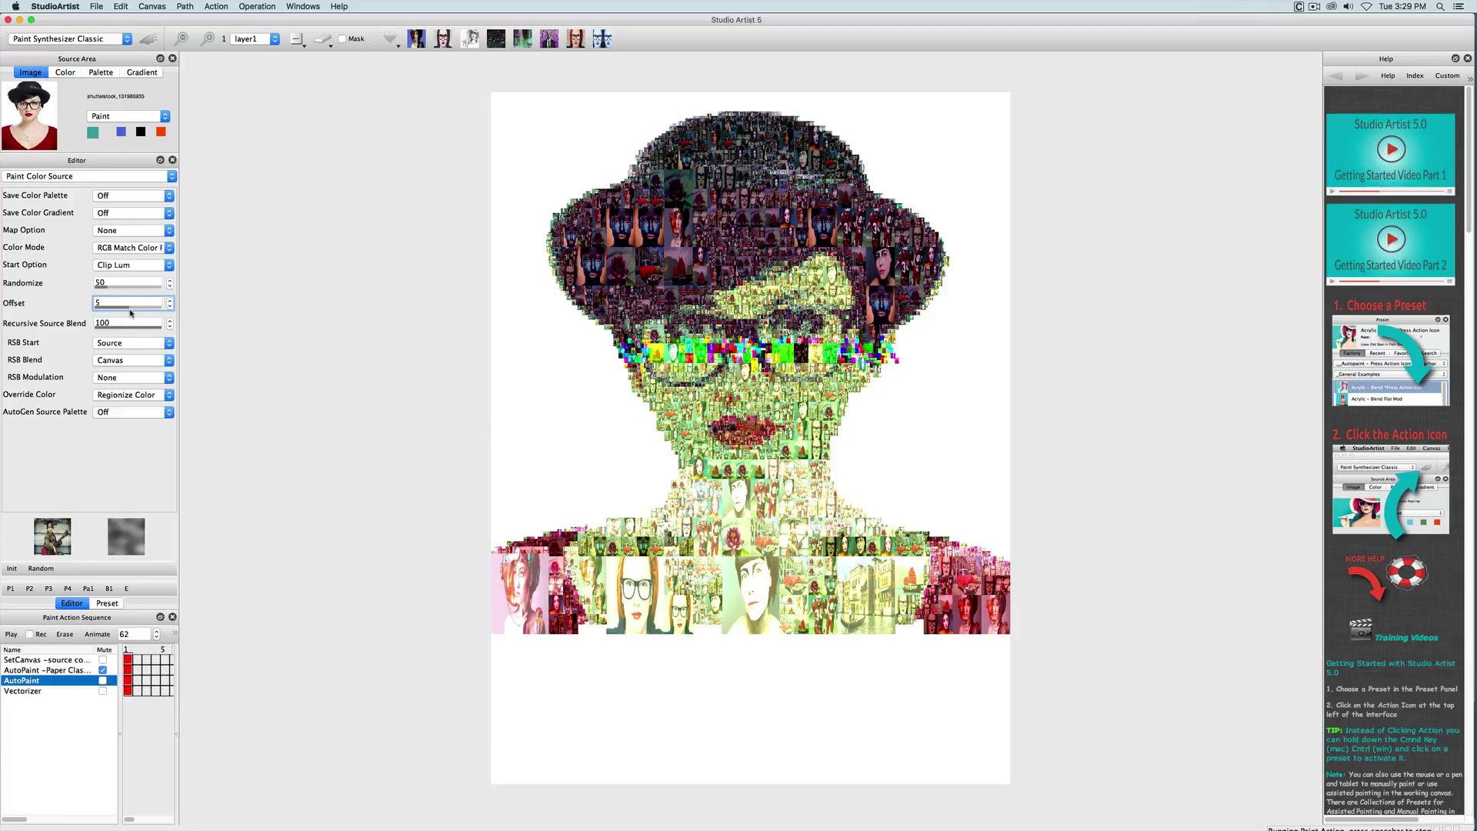
Change Color Mode to Black Only, then to GrayScale.
{"action": "left_click", "coordinate": [118, 248]}
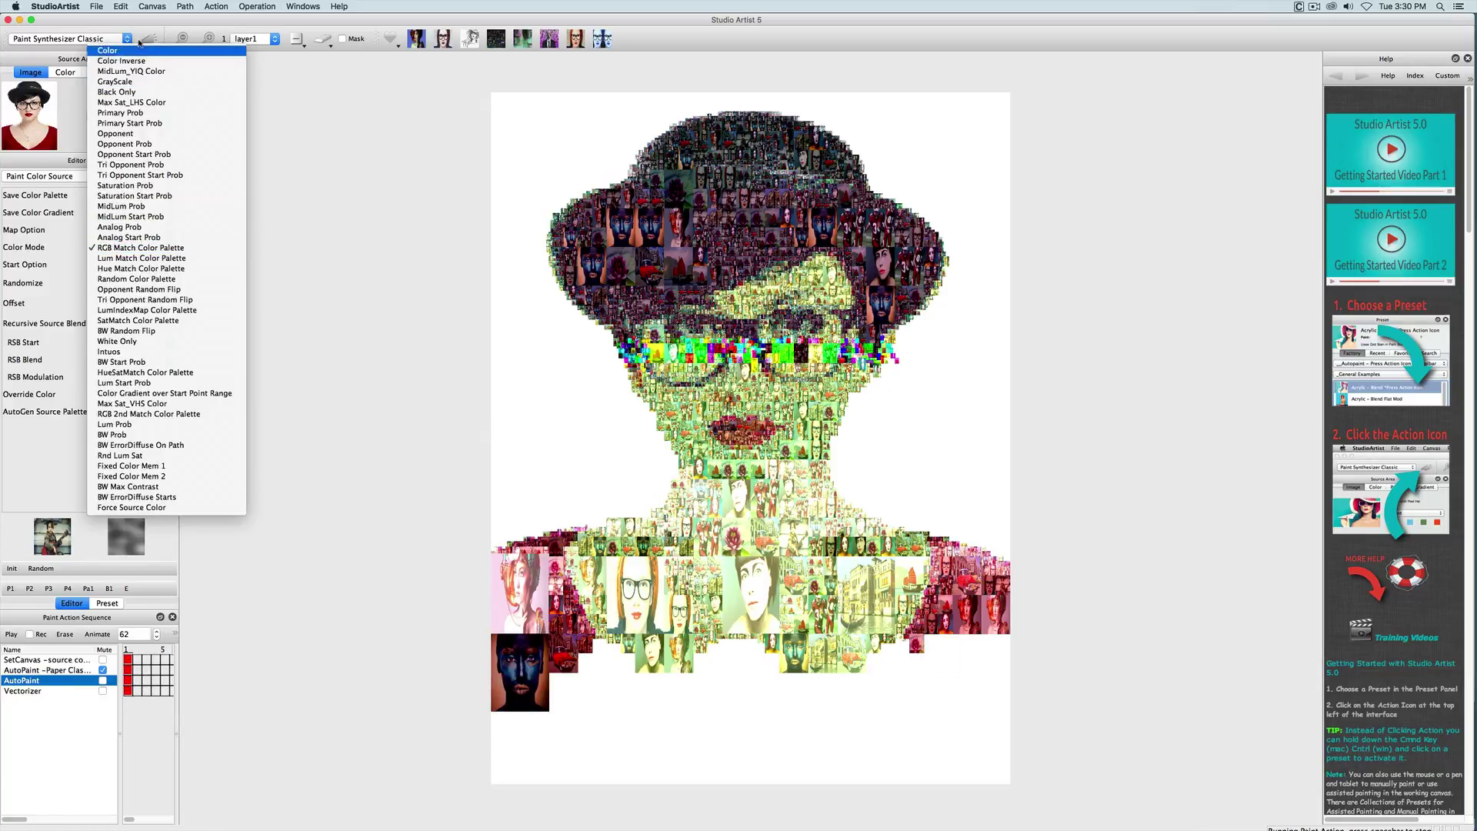
{"action": "left_click", "coordinate": [123, 92]}
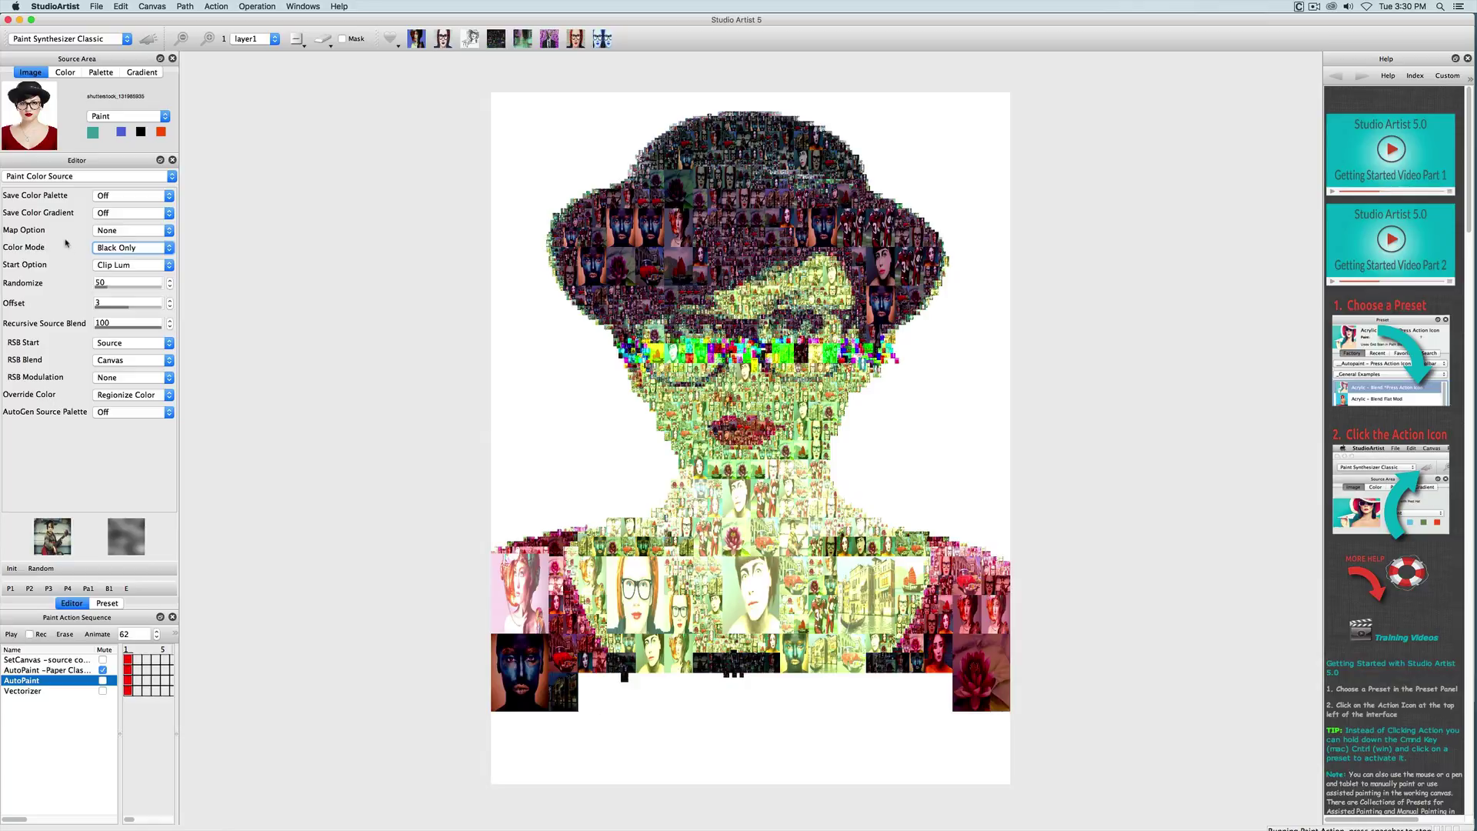
{"action": "left_click", "coordinate": [131, 248]}
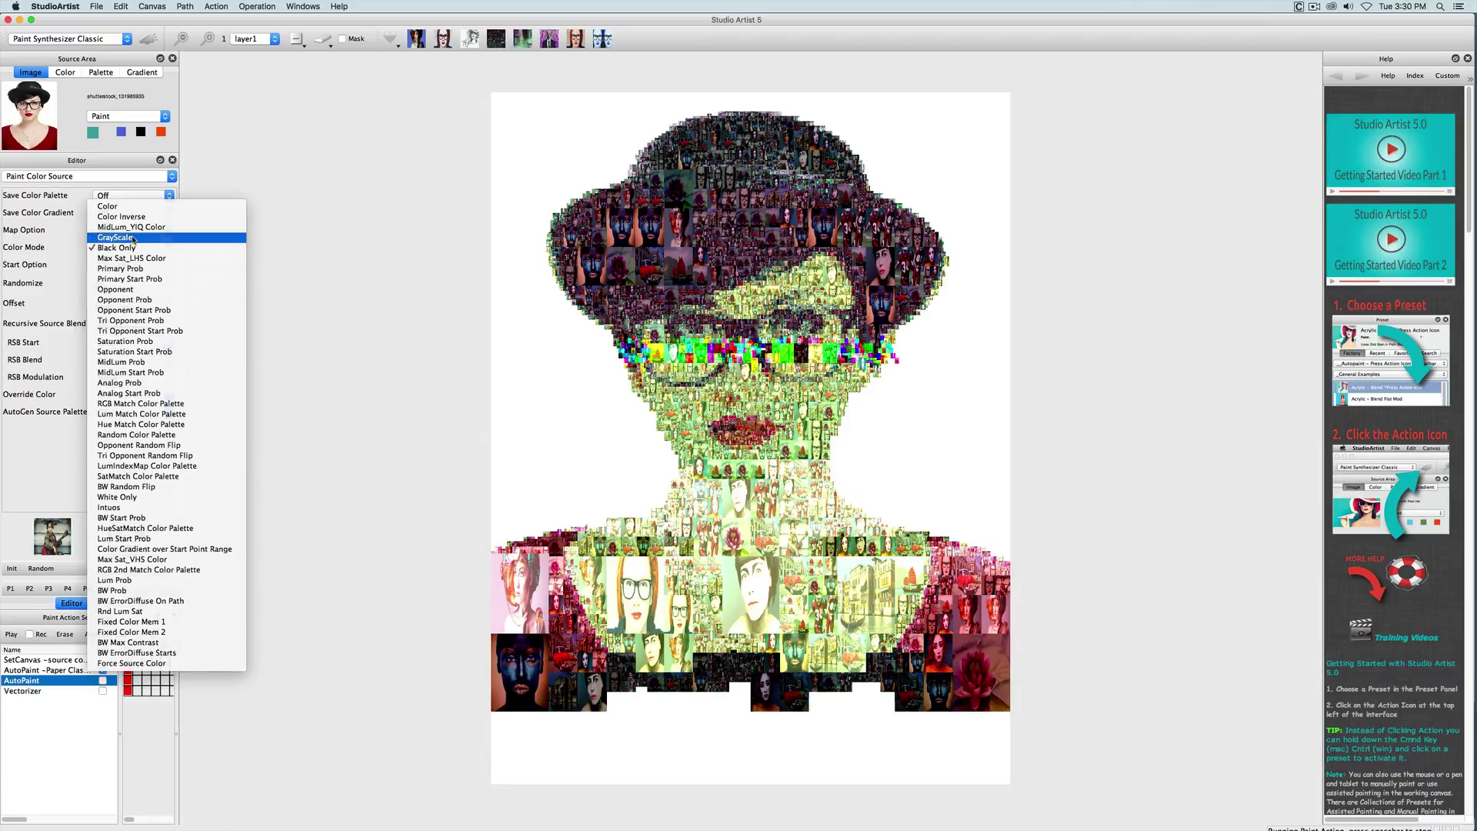
{"action": "left_click", "coordinate": [131, 239]}
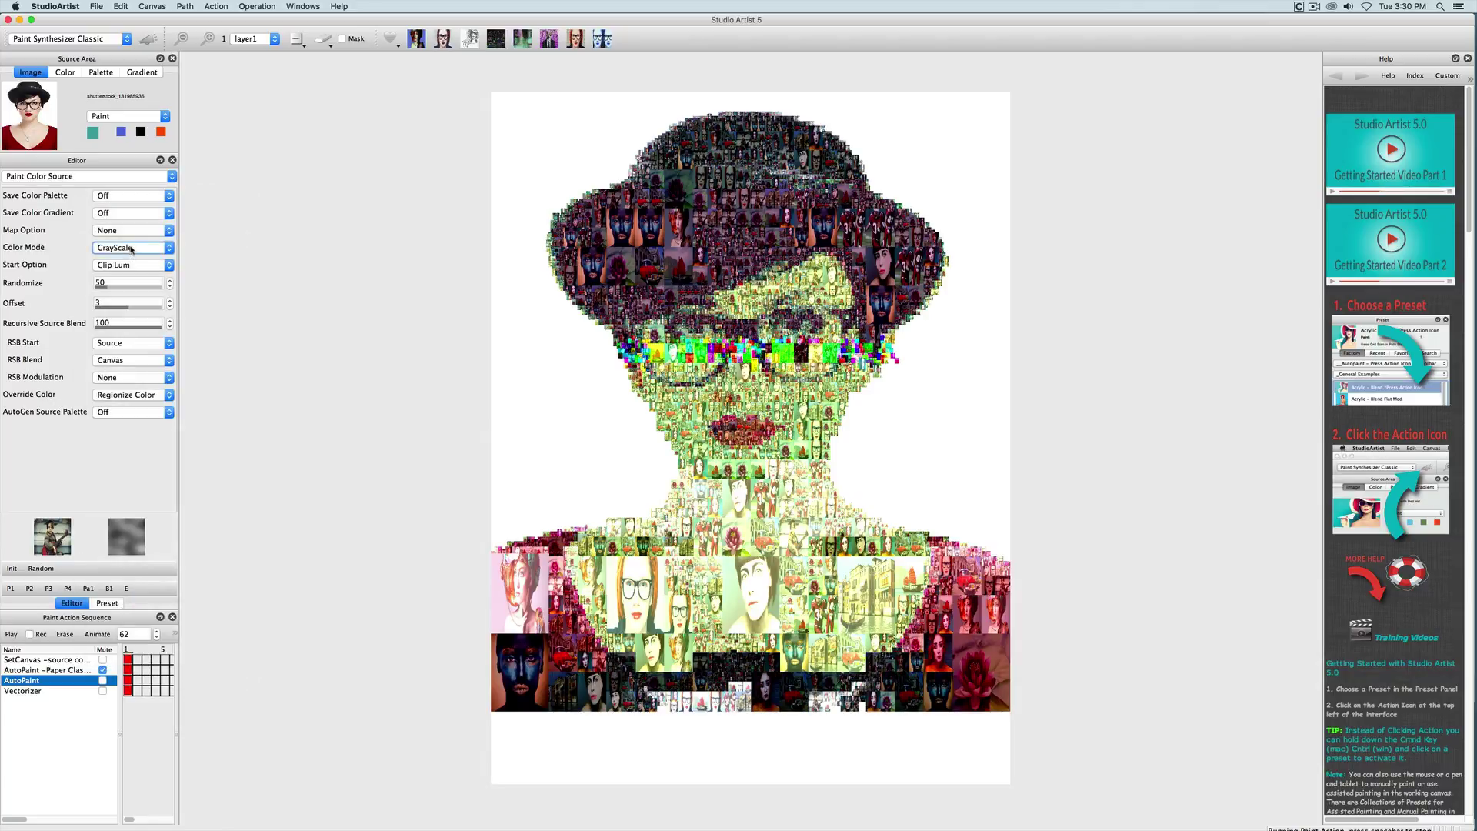
{"action": "left_click", "coordinate": [131, 248]}
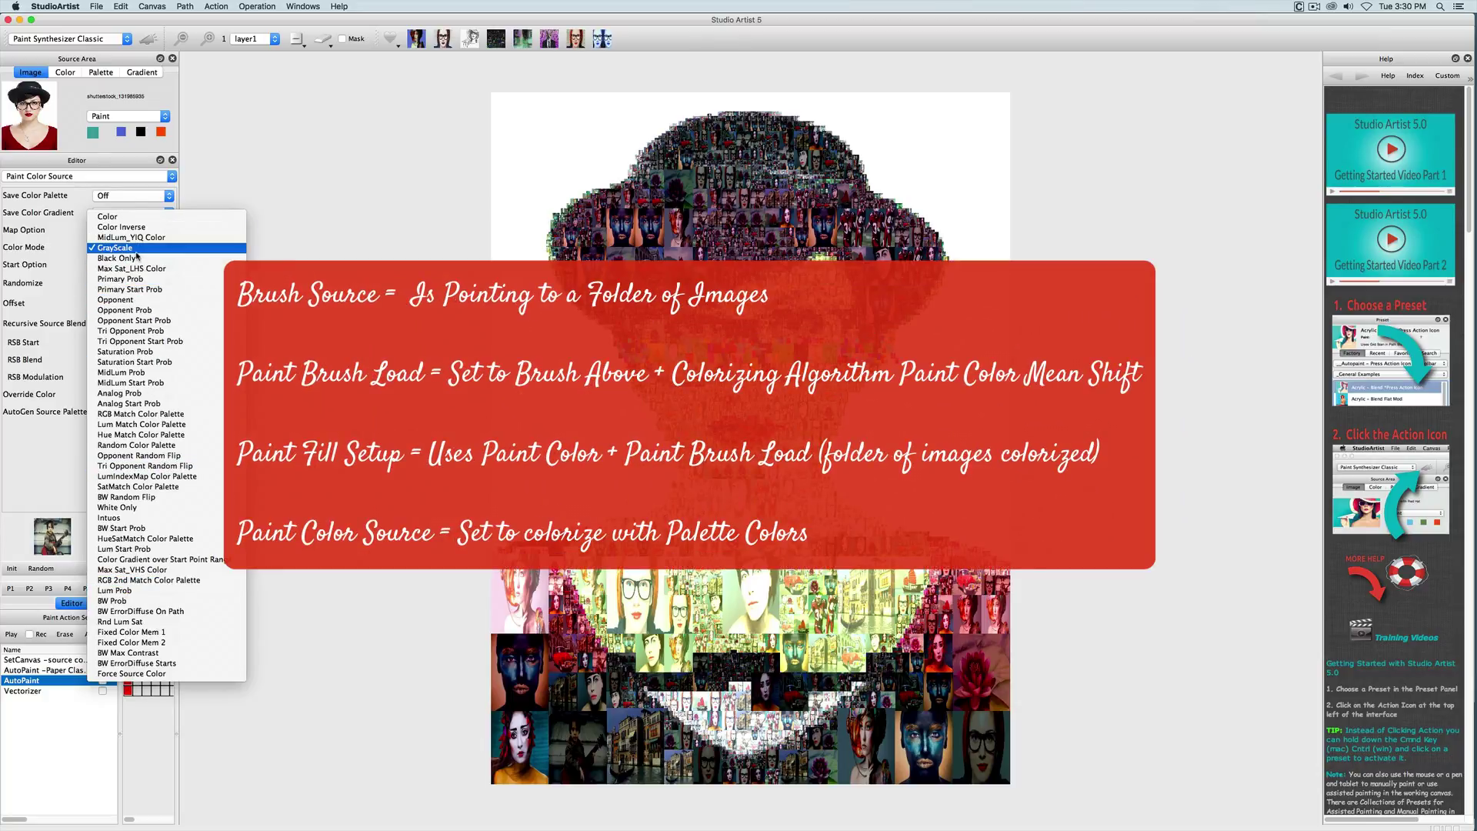
Switch Color Mode to Max Sat_LHS Color, then back to Color.
{"action": "left_click", "coordinate": [137, 268]}
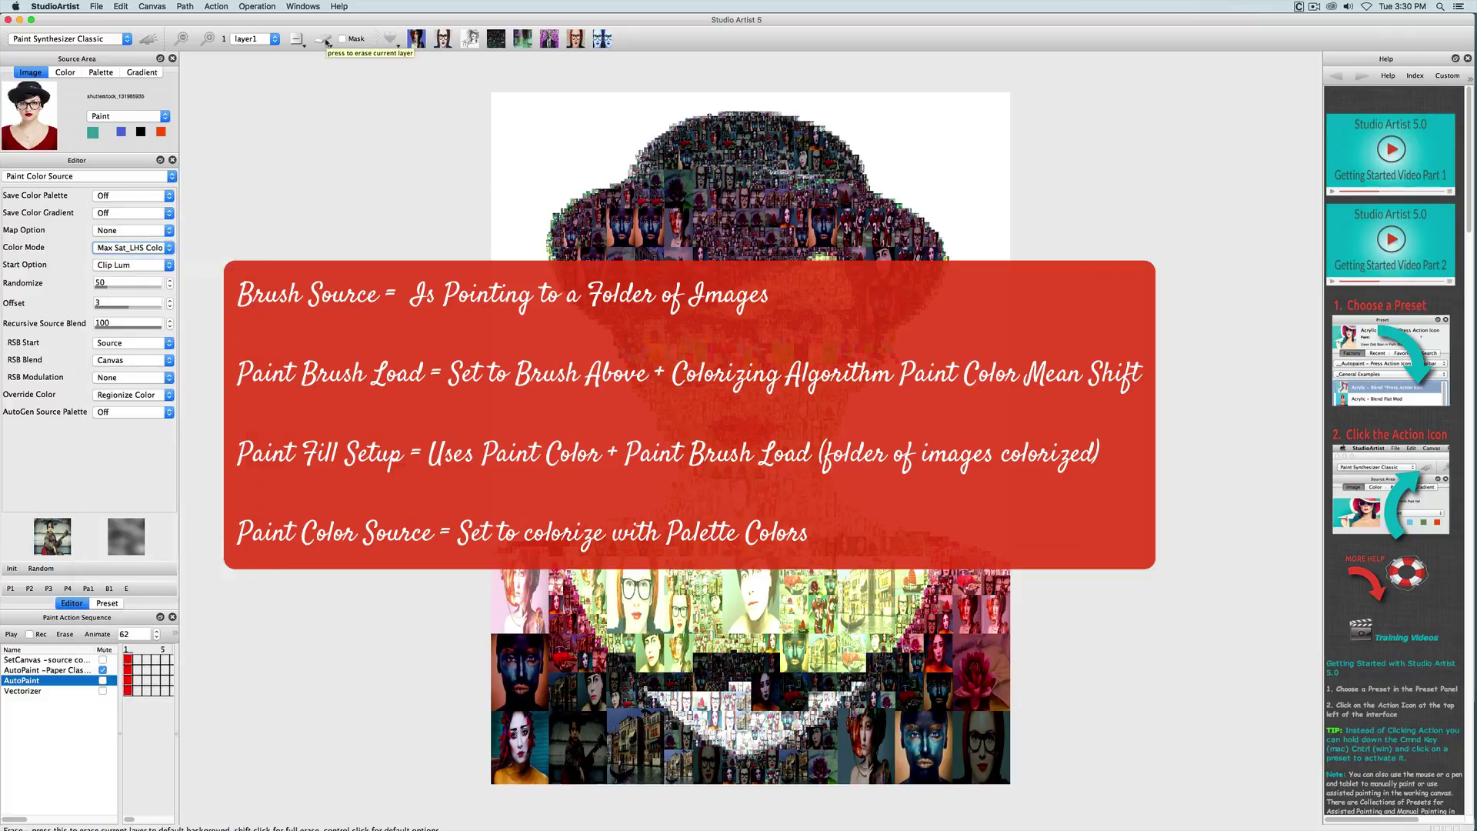
{"action": "left_click", "coordinate": [143, 249]}
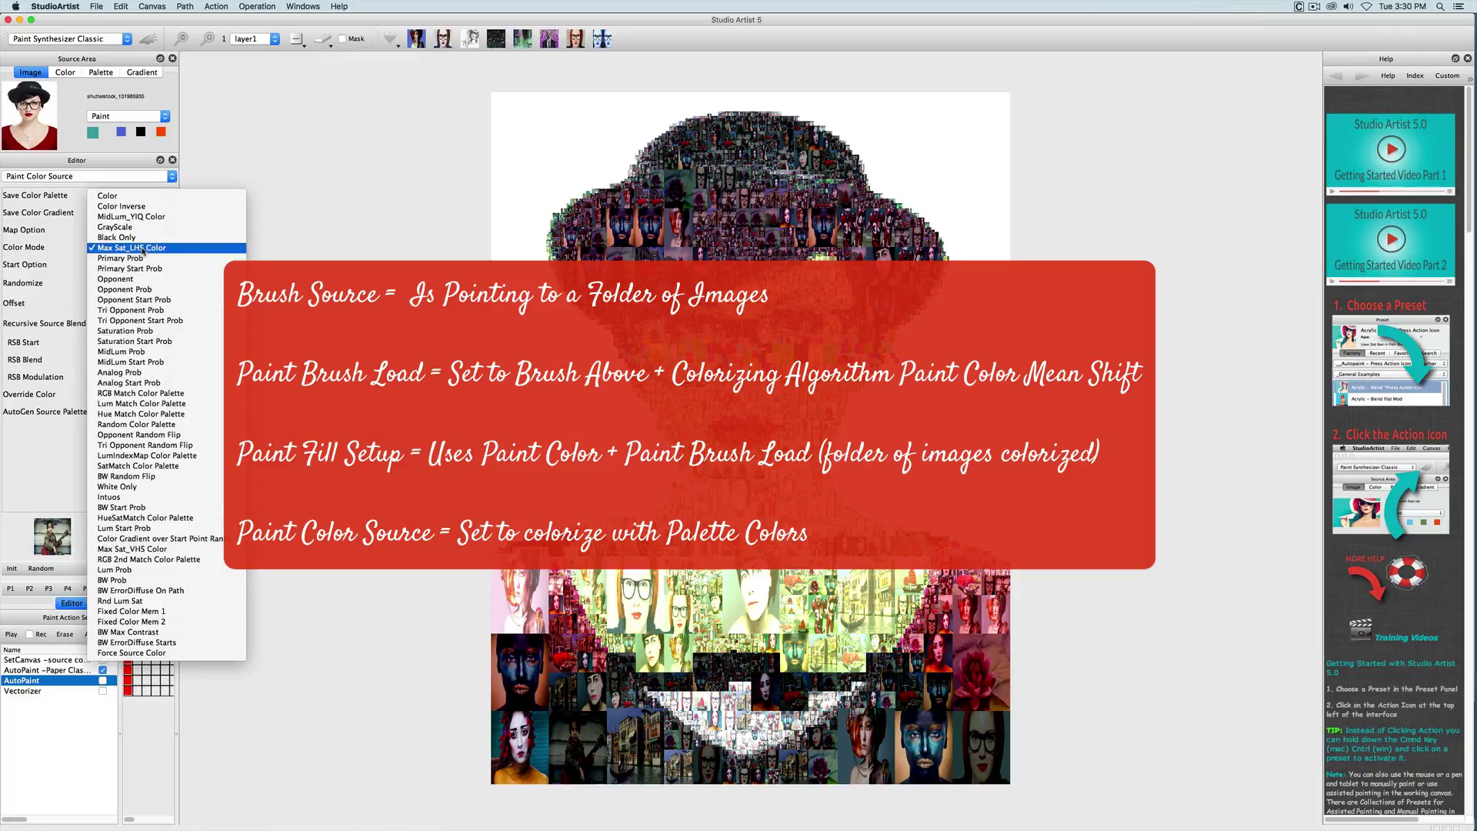
{"action": "left_click", "coordinate": [139, 198]}
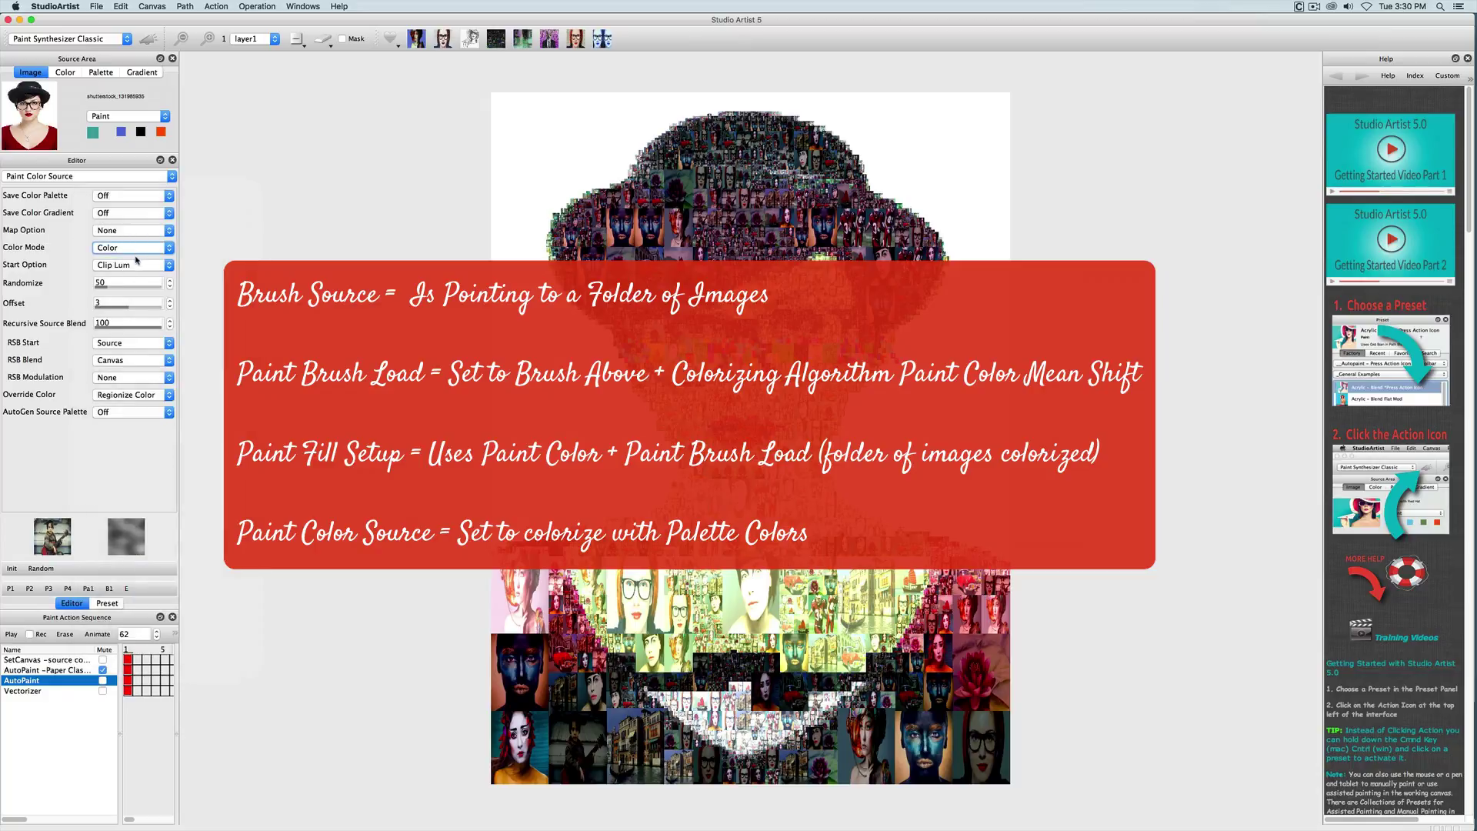